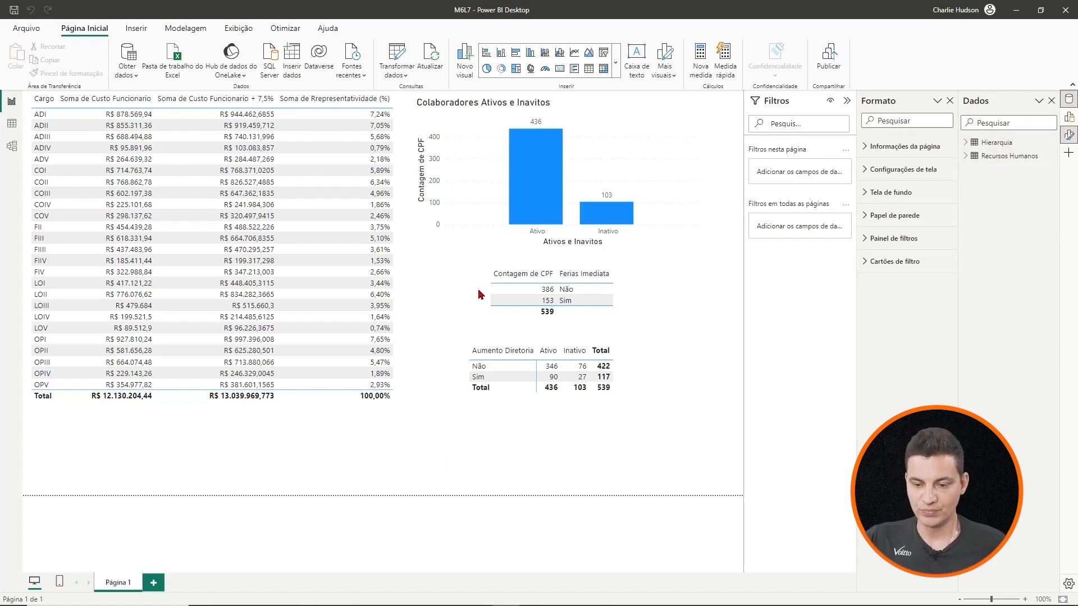
Create a new blank query (Consulta Nula) from the Outro category of data sources
click(132, 77)
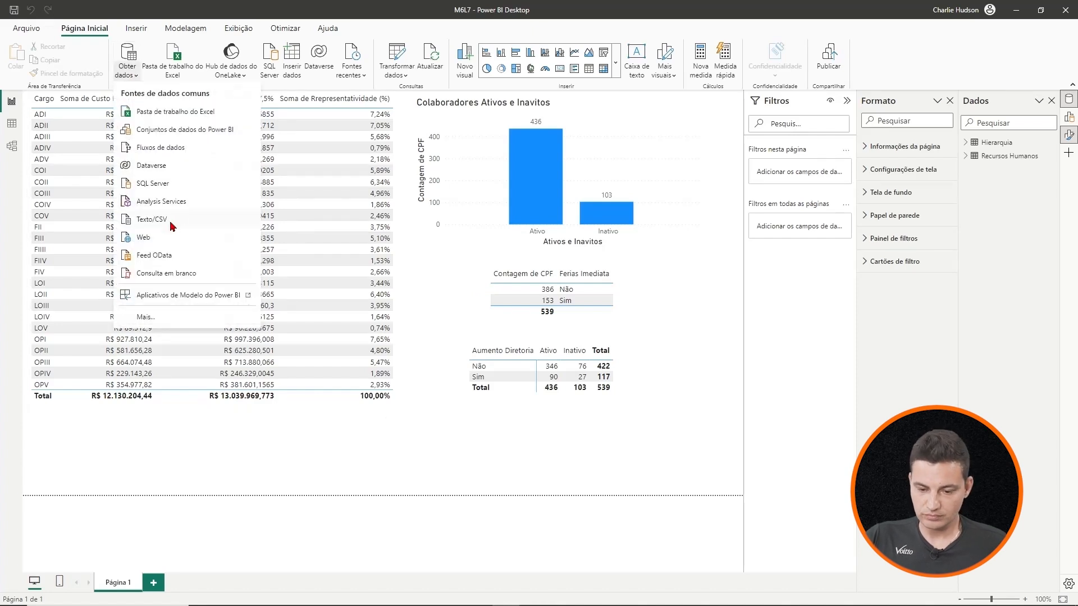
click(171, 317)
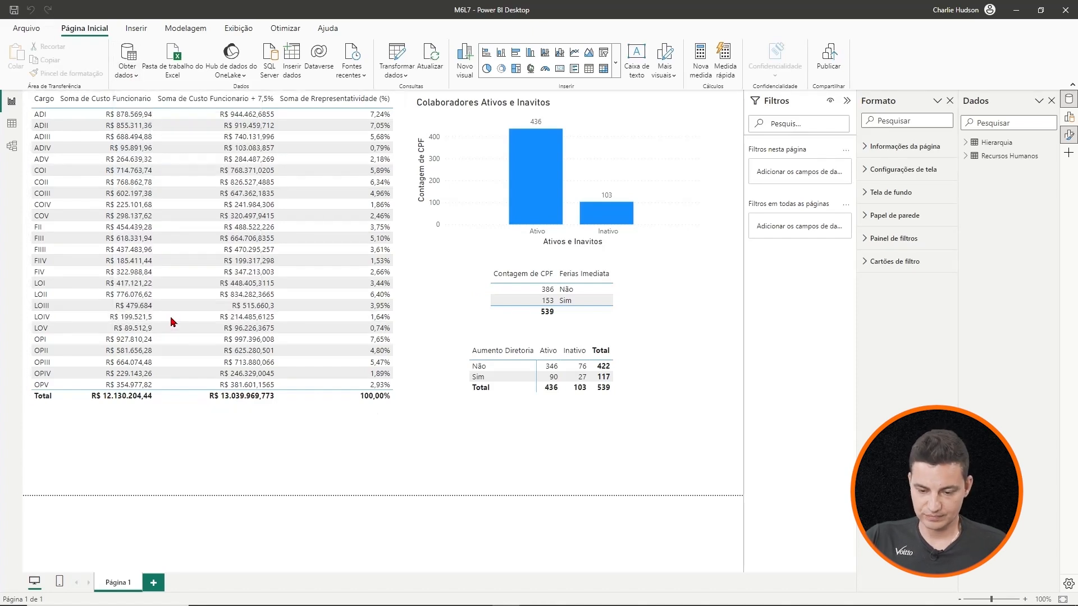
click(387, 316)
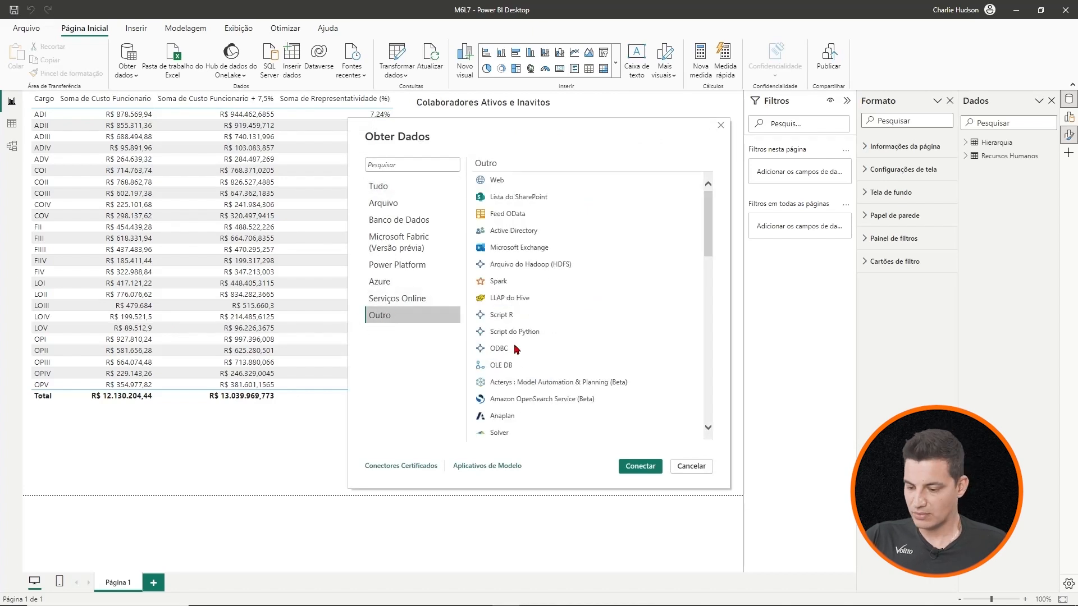
scroll(518, 345, down, 15)
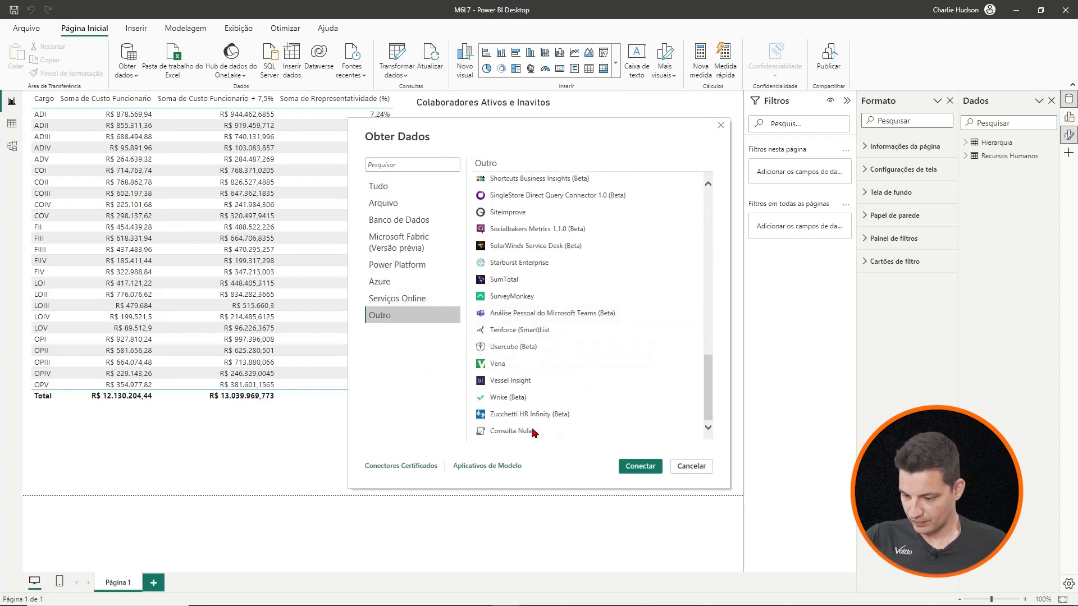
double_click(536, 431)
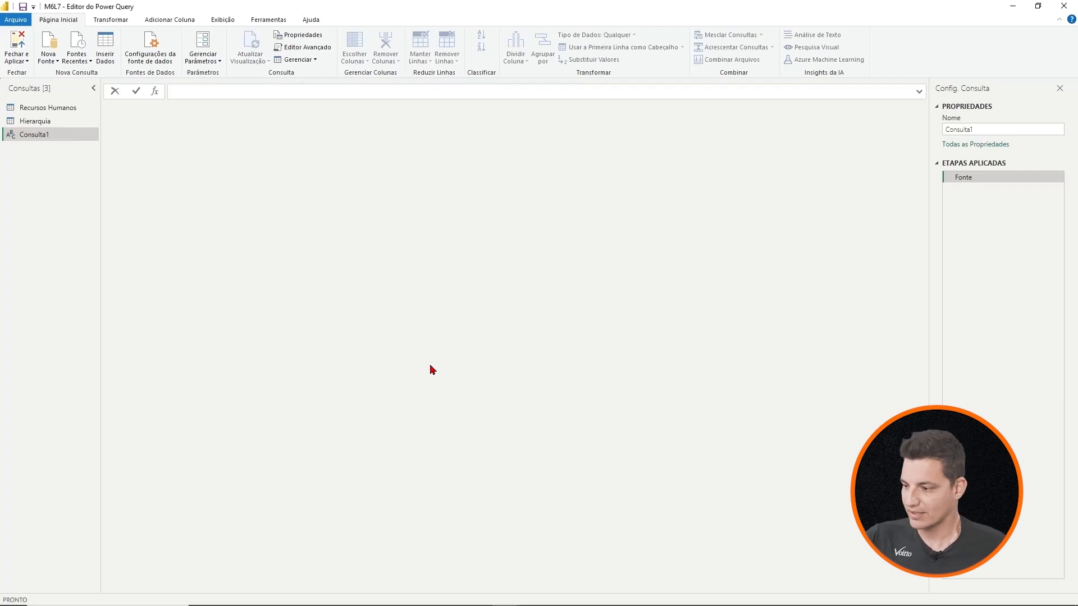
Rename the new blank query as BaseCalendario
click(983, 128)
double_click(983, 128)
click(984, 128)
double_click(983, 128)
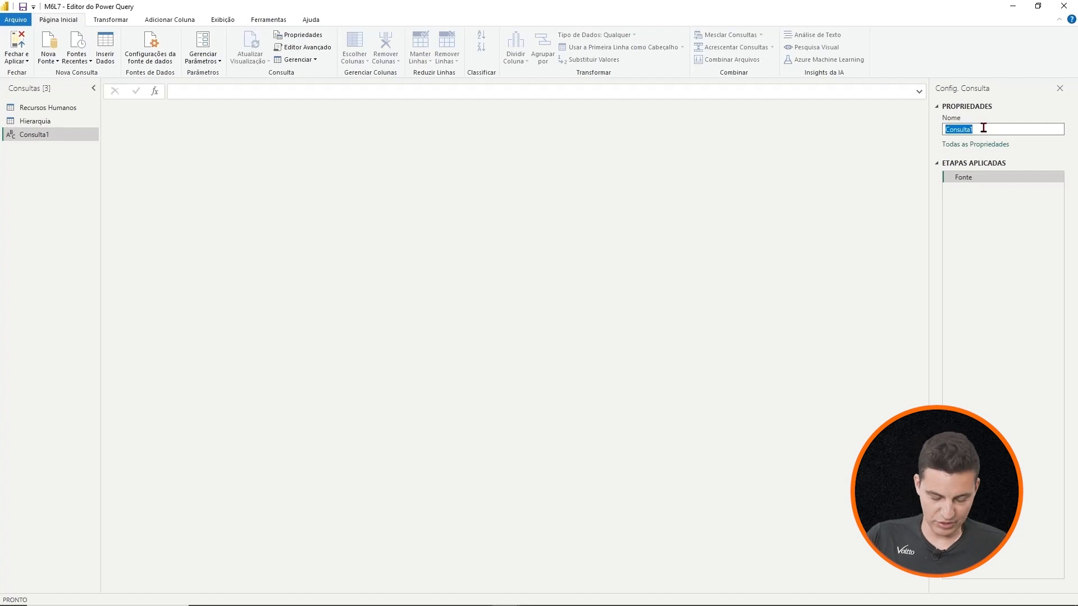
text(BaseCalenda)
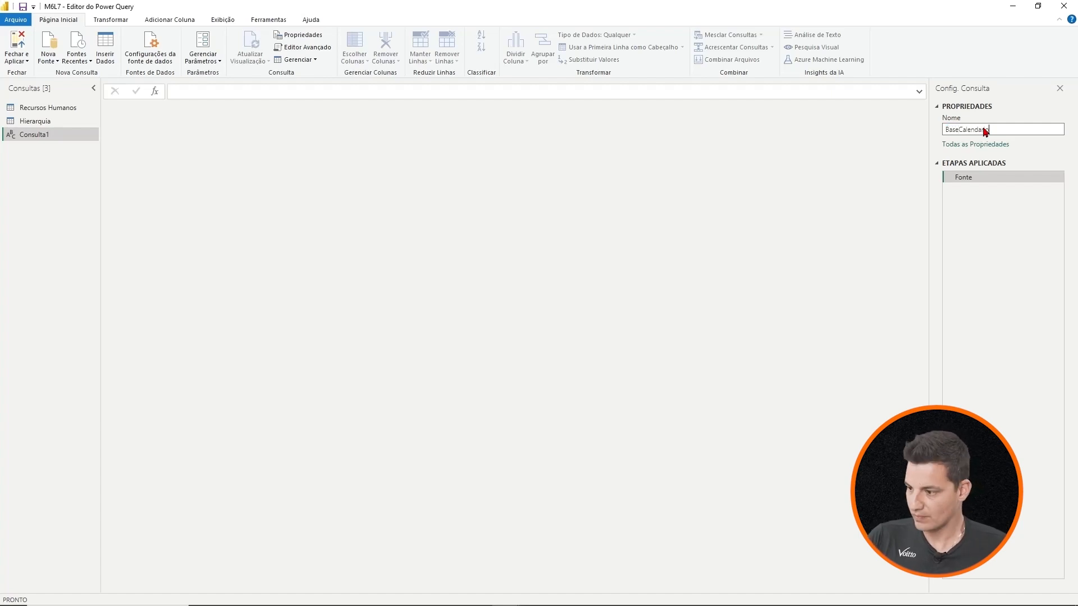
text(rio)
key(Return)
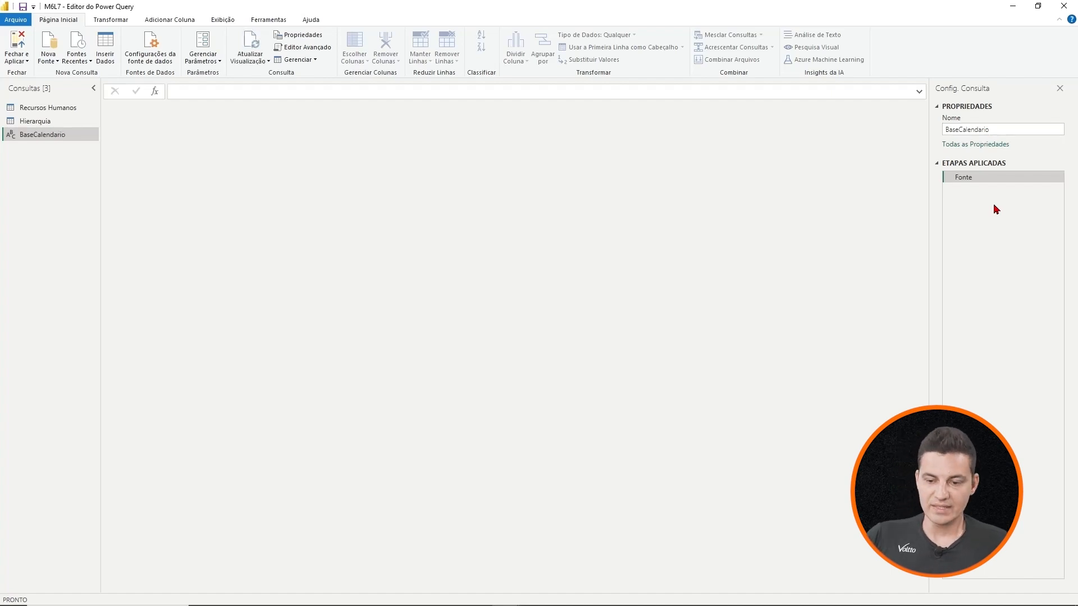
Copy =#date (1900,1,1) from the Notepad file and enter it as the source formula of the BaseCalendario query
click(199, 93)
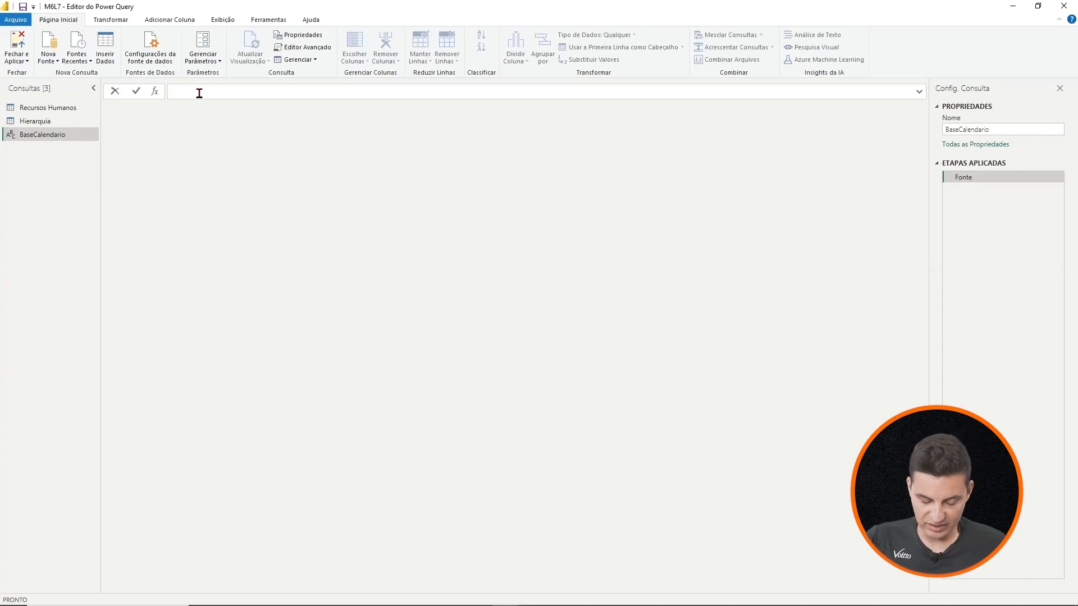
key(alt+Tab)
key(alt+Tab)
key(alt+Tab)
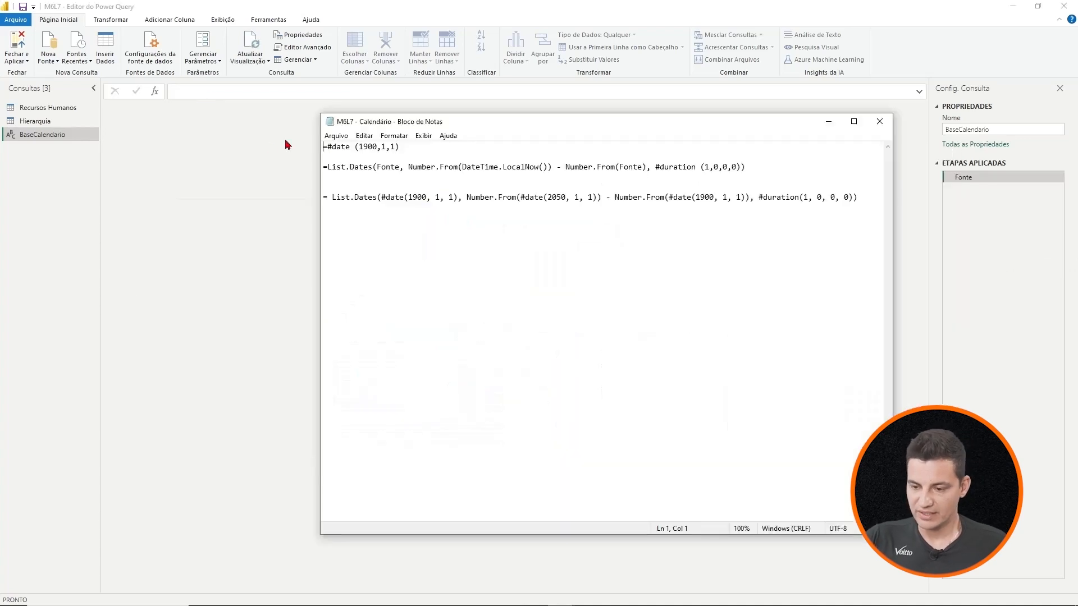
drag(405, 148, 312, 147)
key(ctrl+c)
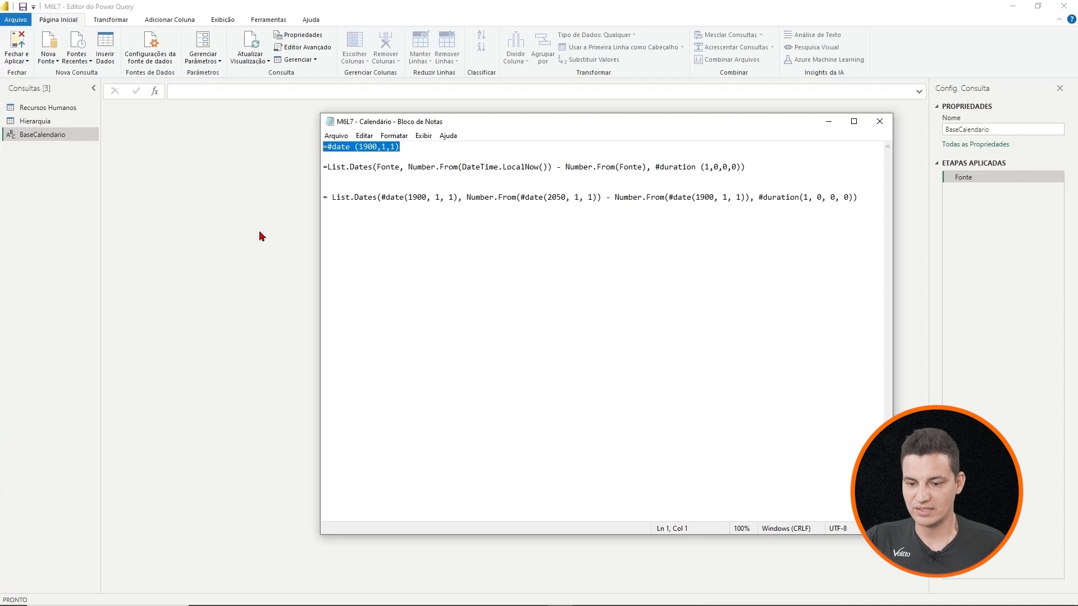
click(181, 92)
key(ctrl+v)
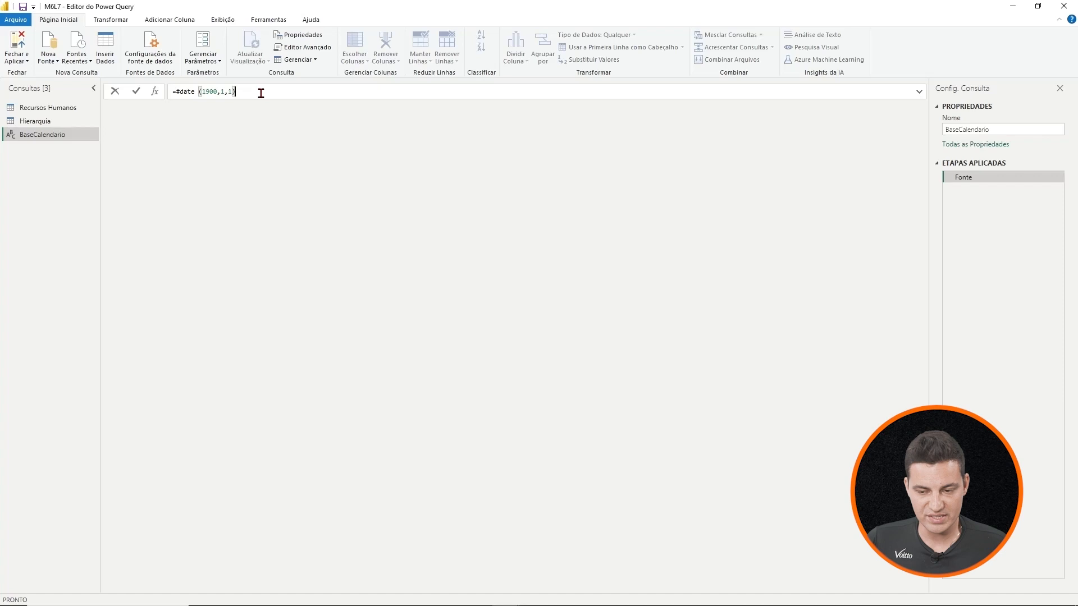
key(Return)
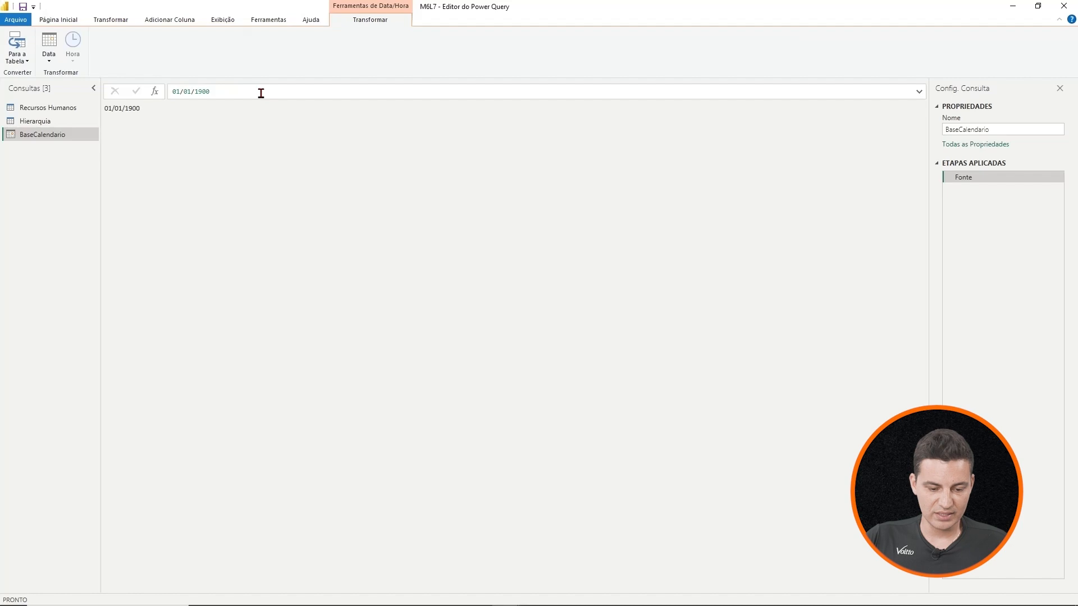
Copy =List.Dates(Fonte, Number.From(DateTime.LocalNow()) - Number.From(Fonte), #duration (1,0,0,0)) from Notepad and enter it as a new step in BaseCalendario
key(alt+Tab)
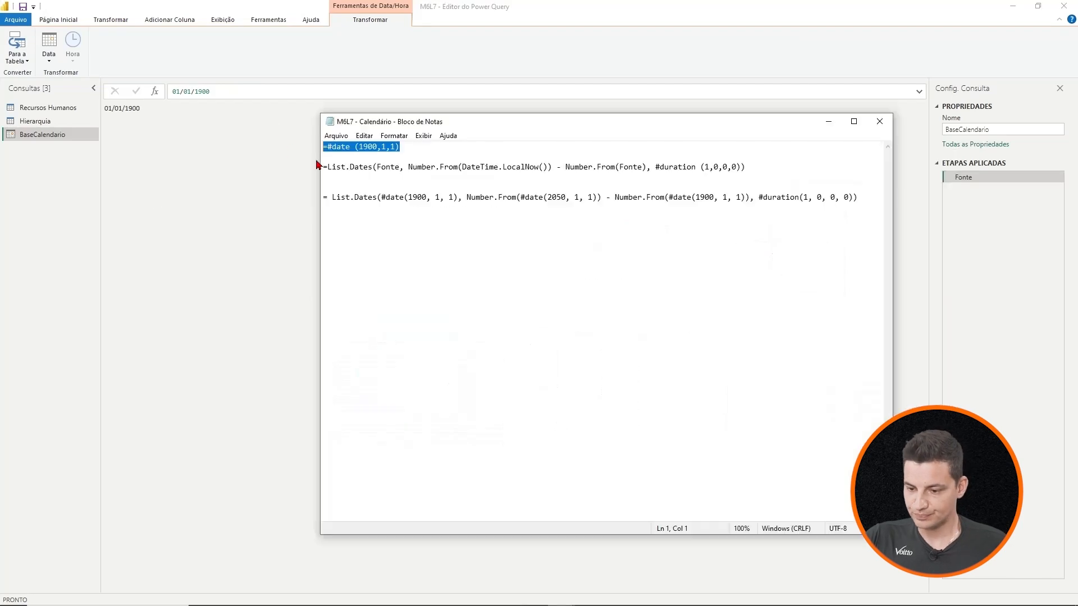
click(385, 167)
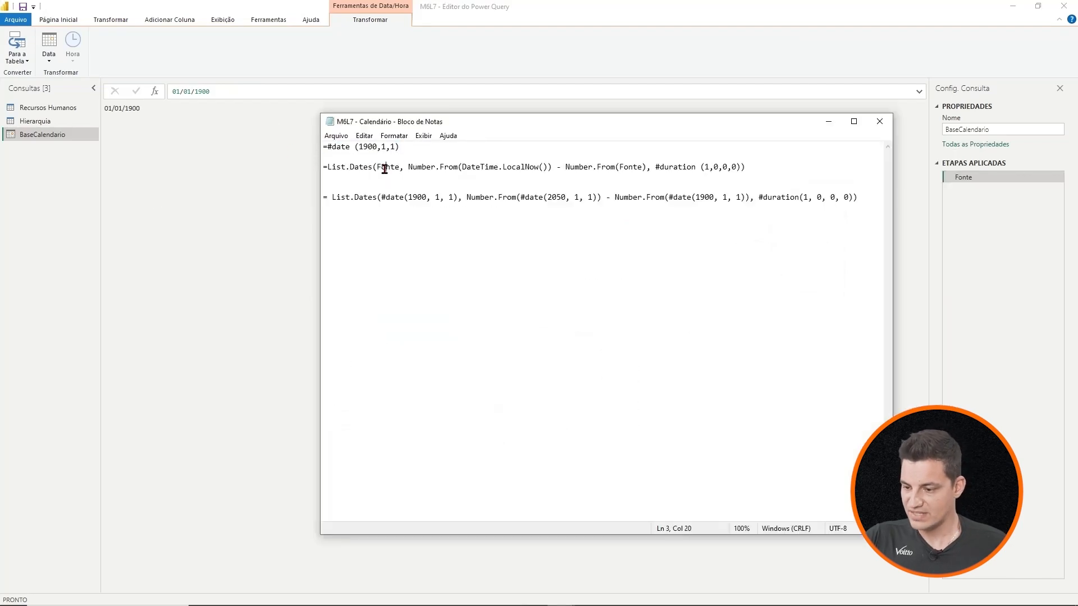
click(749, 163)
shift+click(323, 166)
key(ctrl+c)
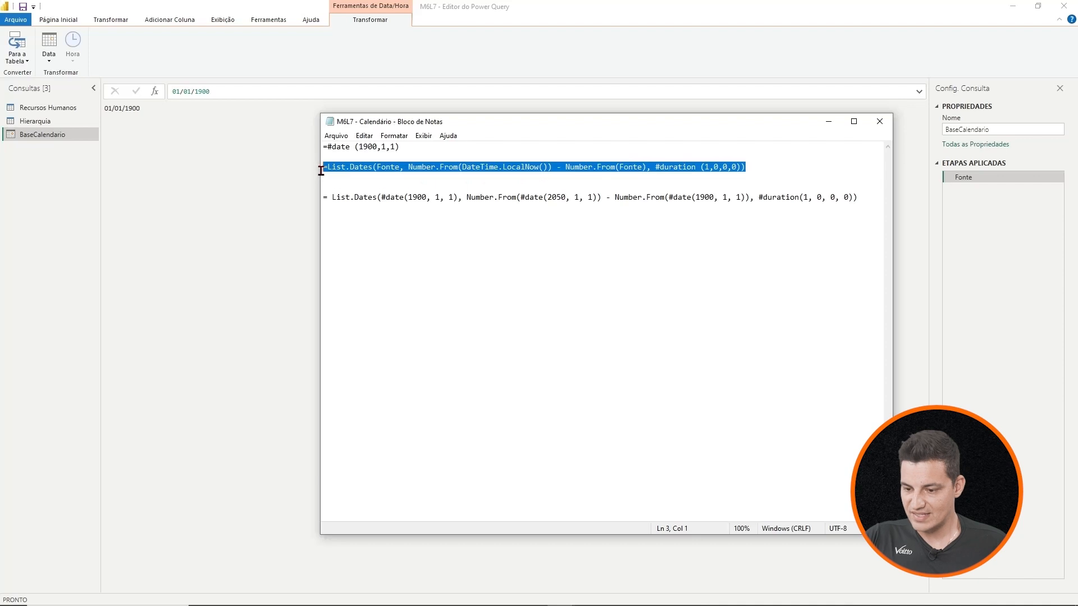
key(alt+Tab)
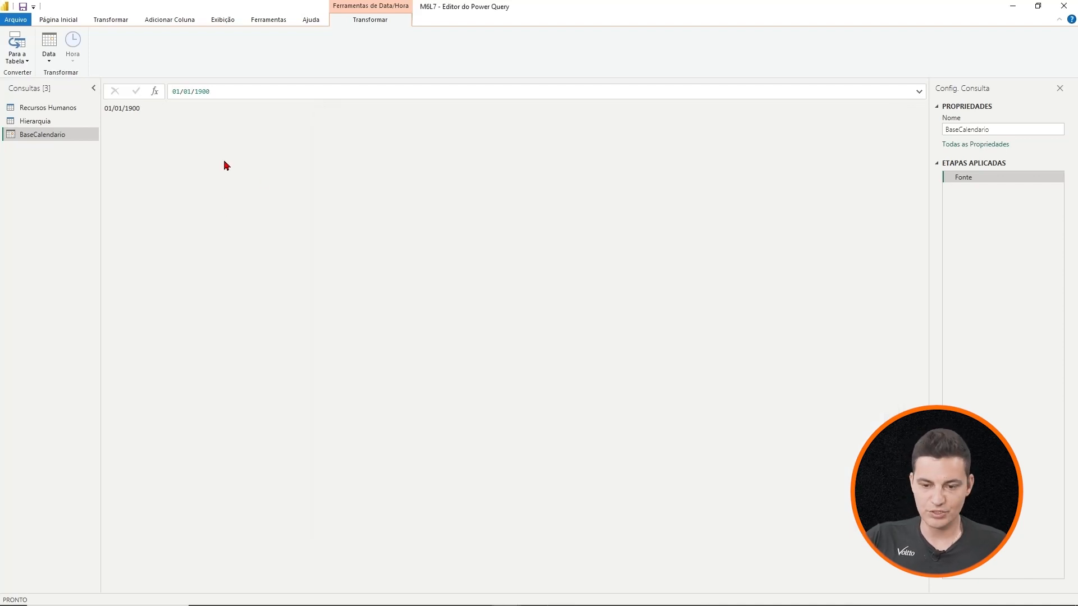
click(154, 93)
drag(200, 90, 164, 91)
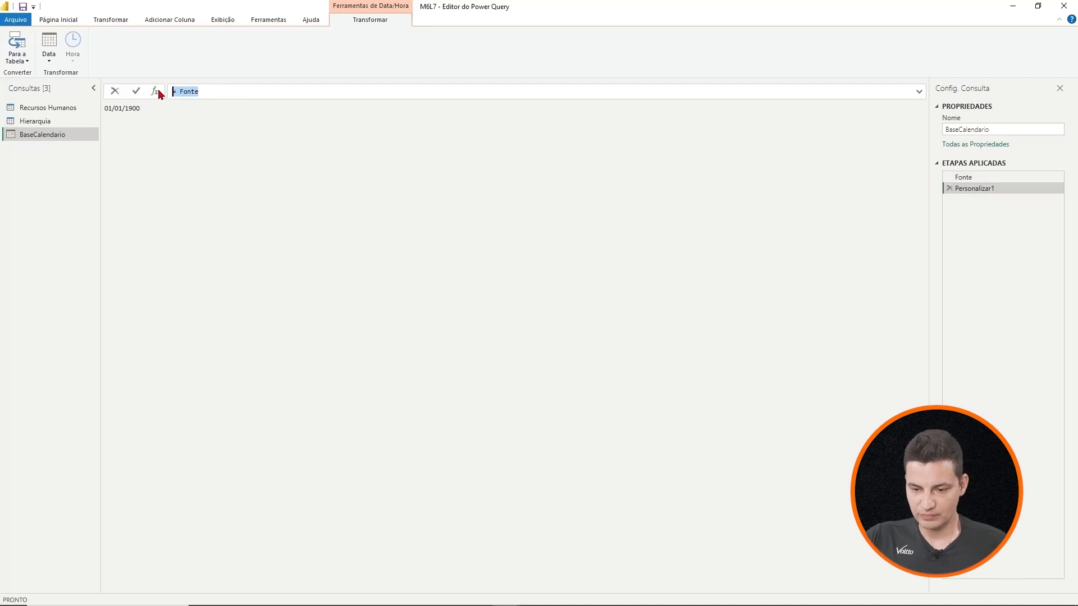
key(ctrl+v)
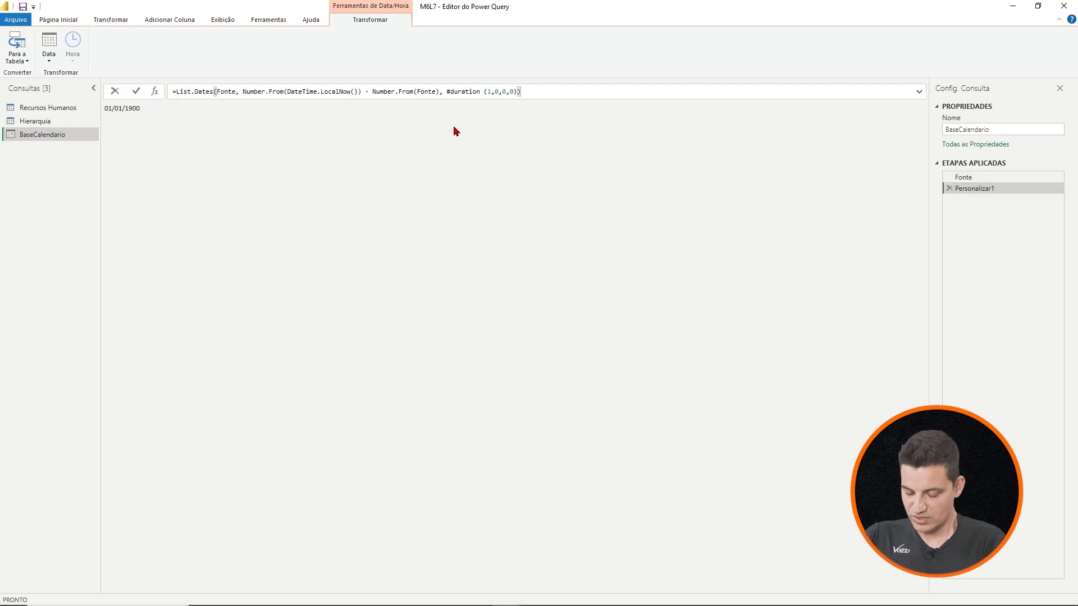
key(Return)
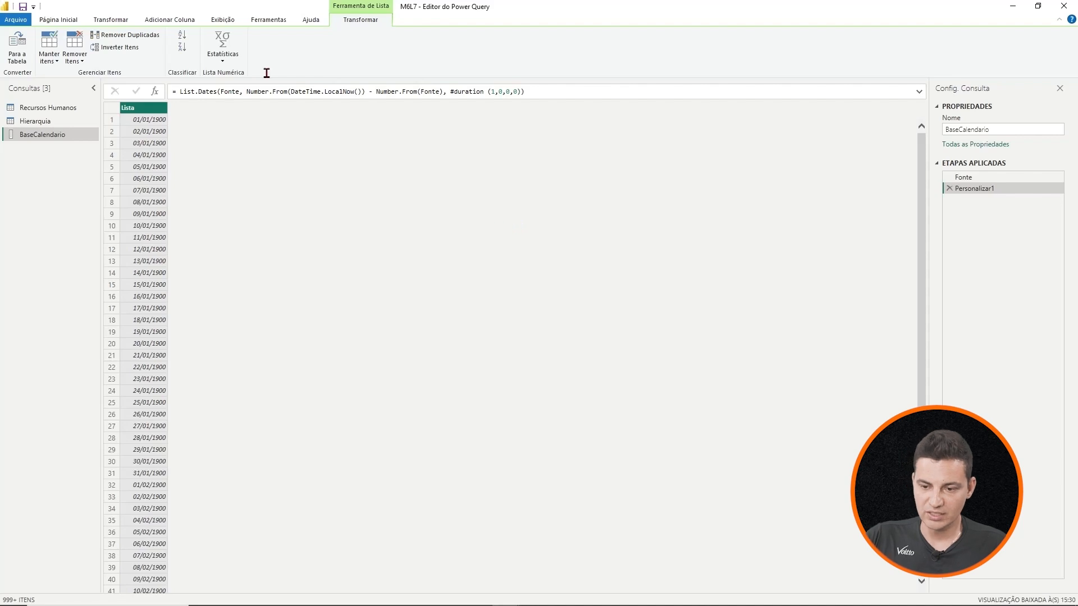
Sort the date list in descending order and convert it to a table with no delimiter and extra columns shown as errors
click(181, 50)
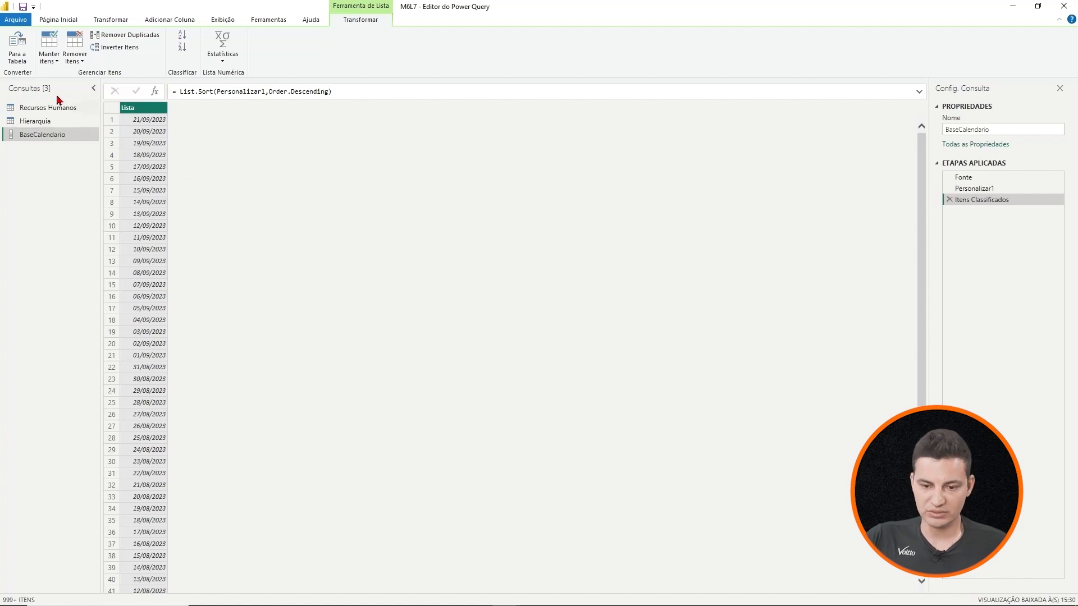
click(17, 51)
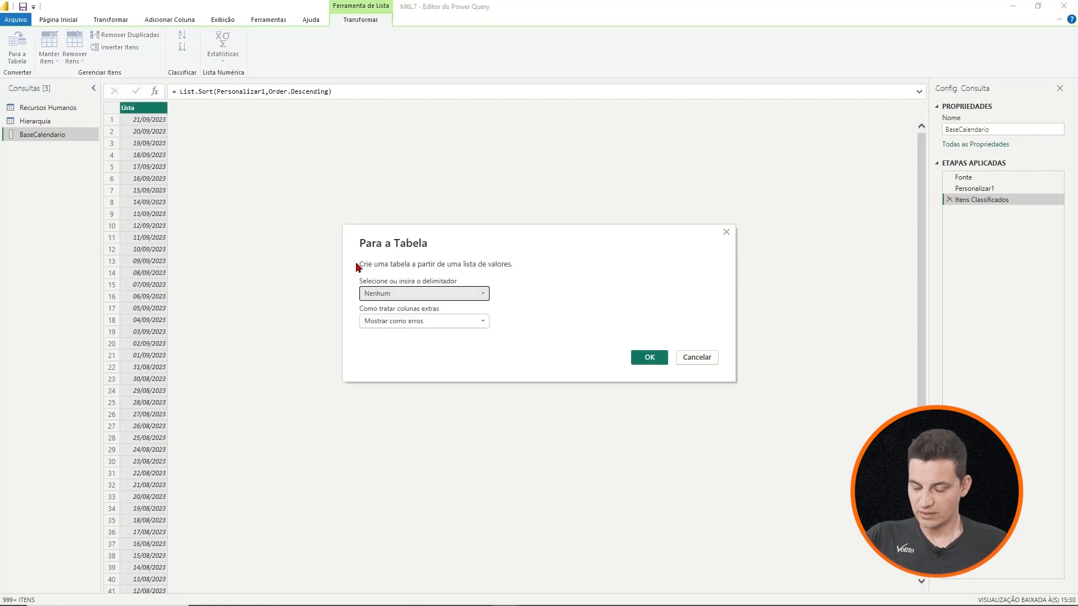
click(649, 358)
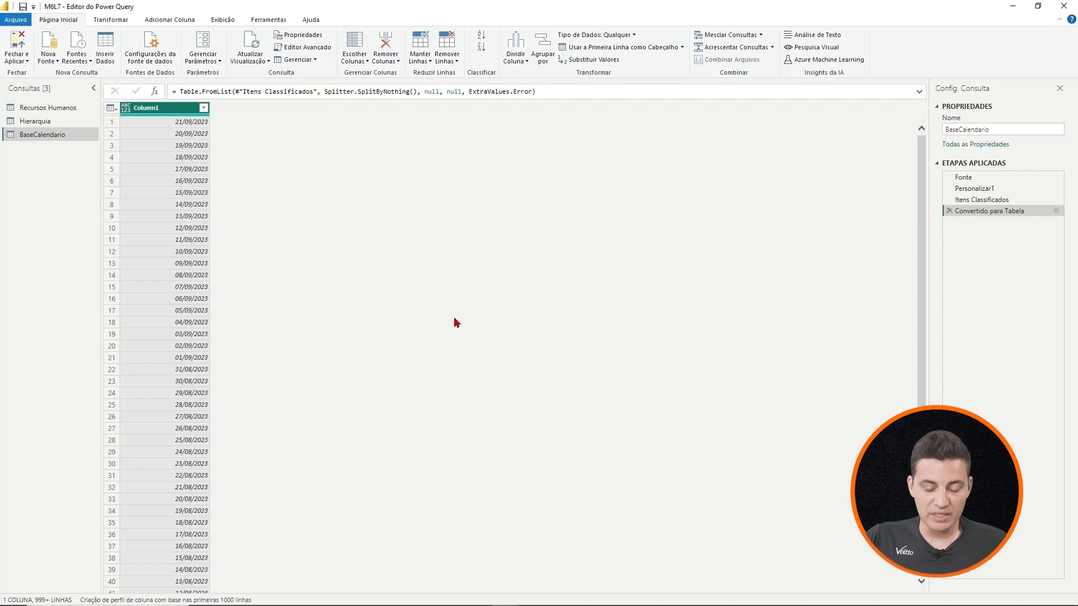
Change the data type of Column1 to Data (date) and rename the column as Data
click(110, 21)
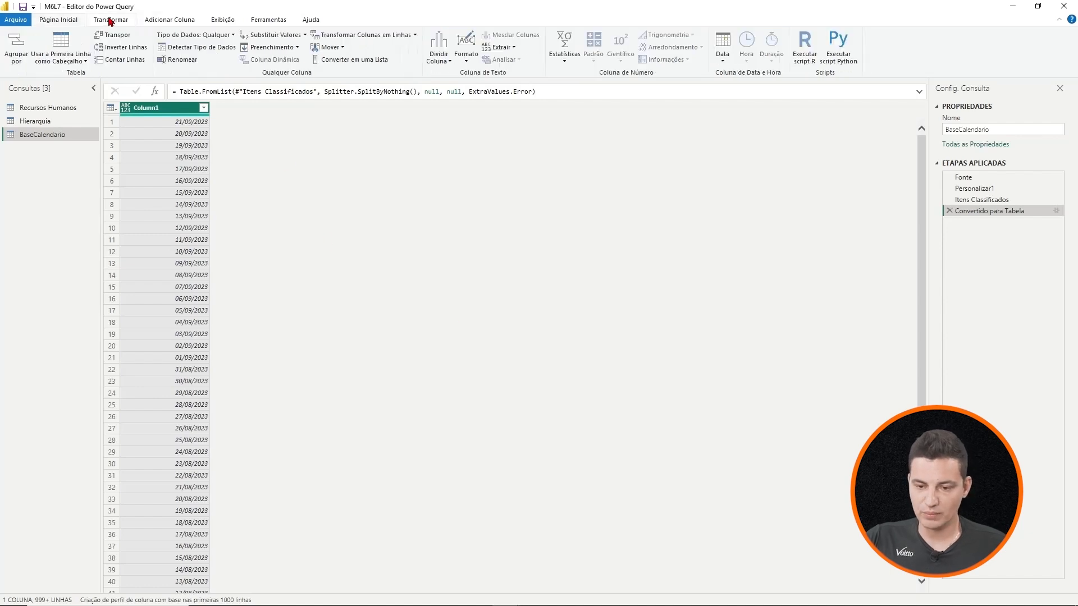
click(217, 35)
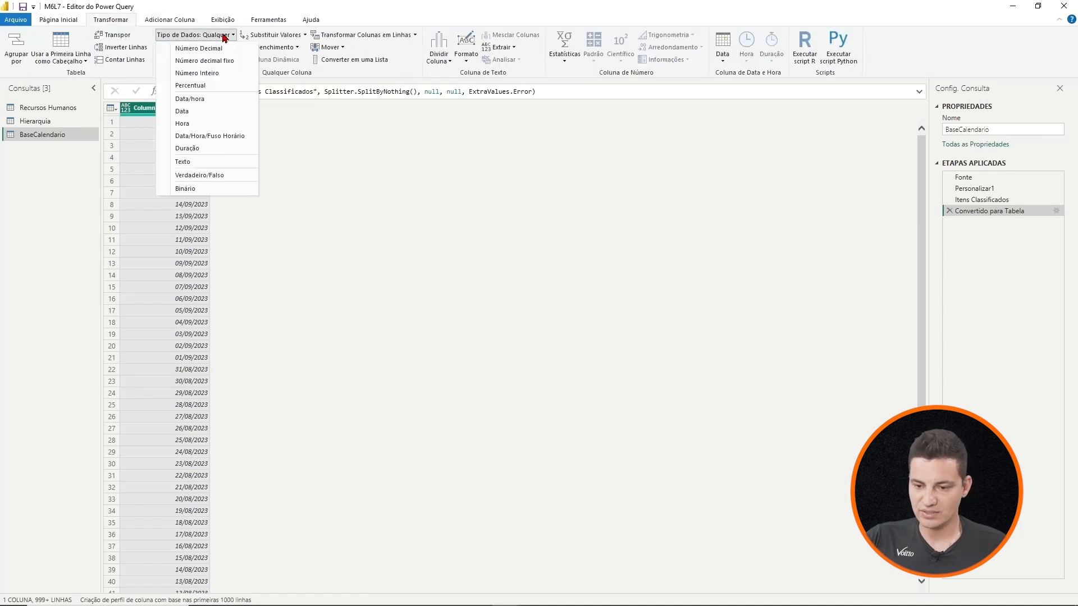
click(203, 116)
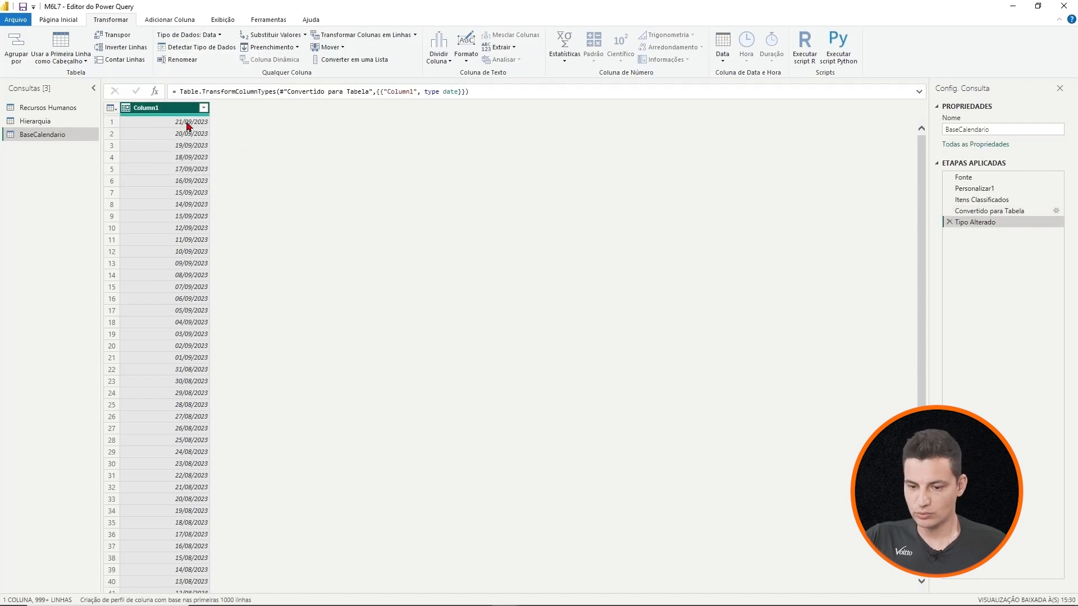
double_click(164, 108)
text(Data)
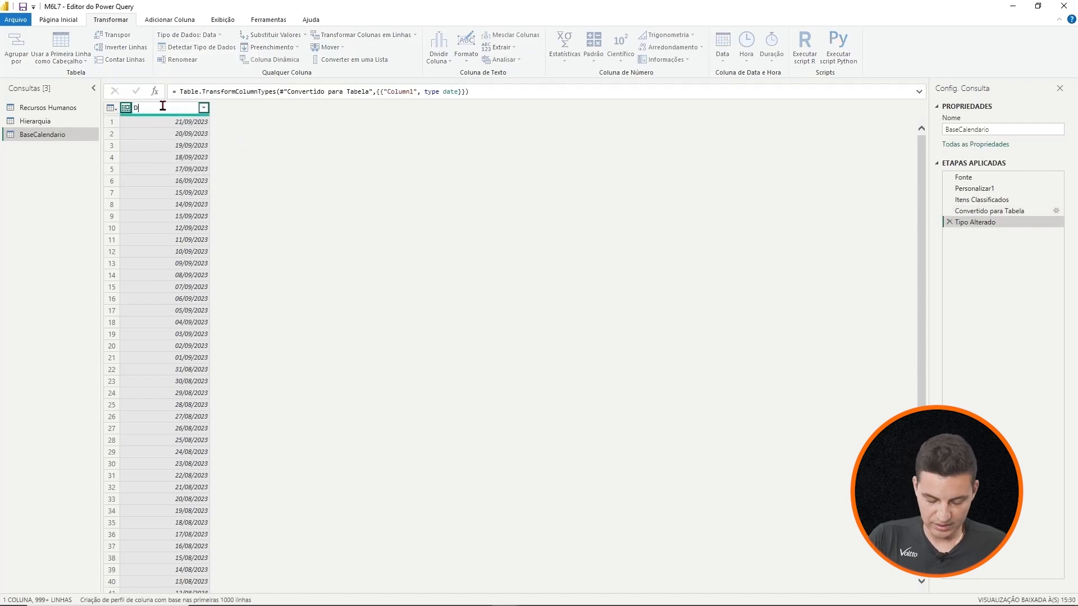
key(Return)
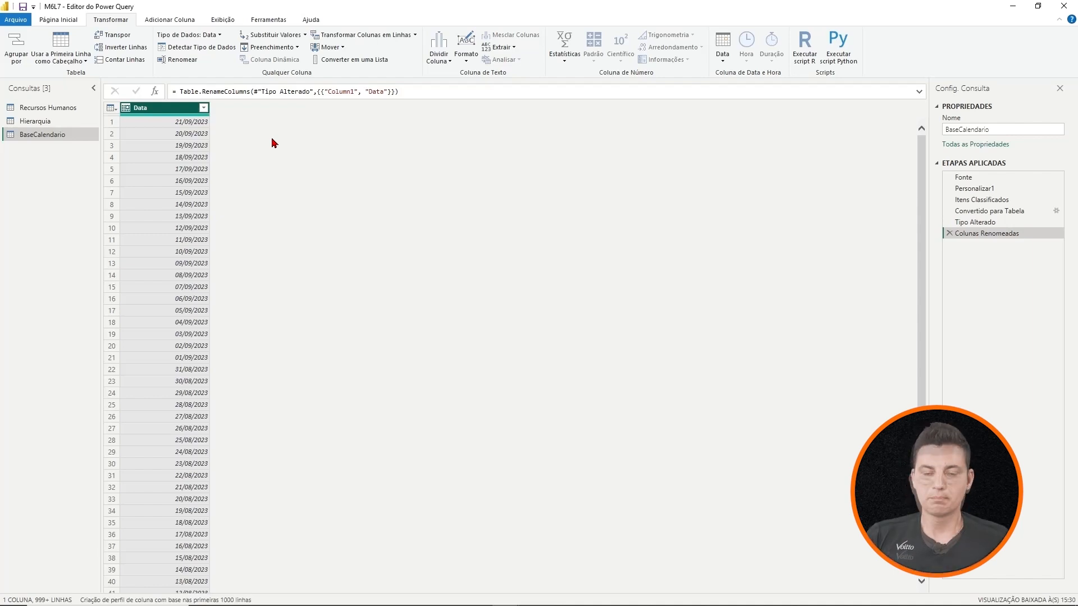
Close the query editor applying the changes, and check the BaseCalendario, Hierarquia and Recursos Humanos tables in the report
click(58, 20)
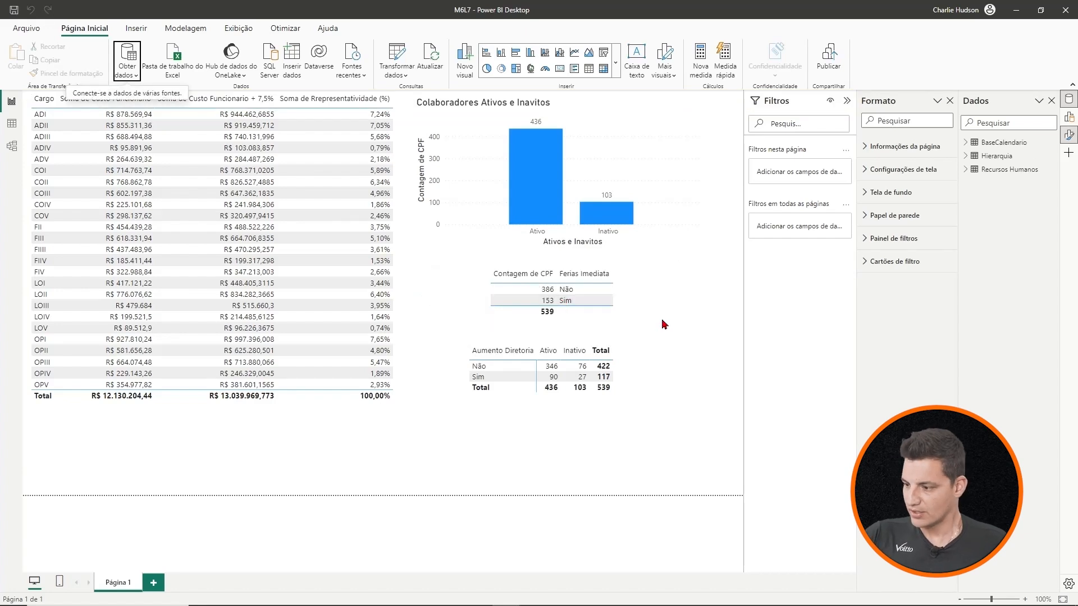
click(1014, 144)
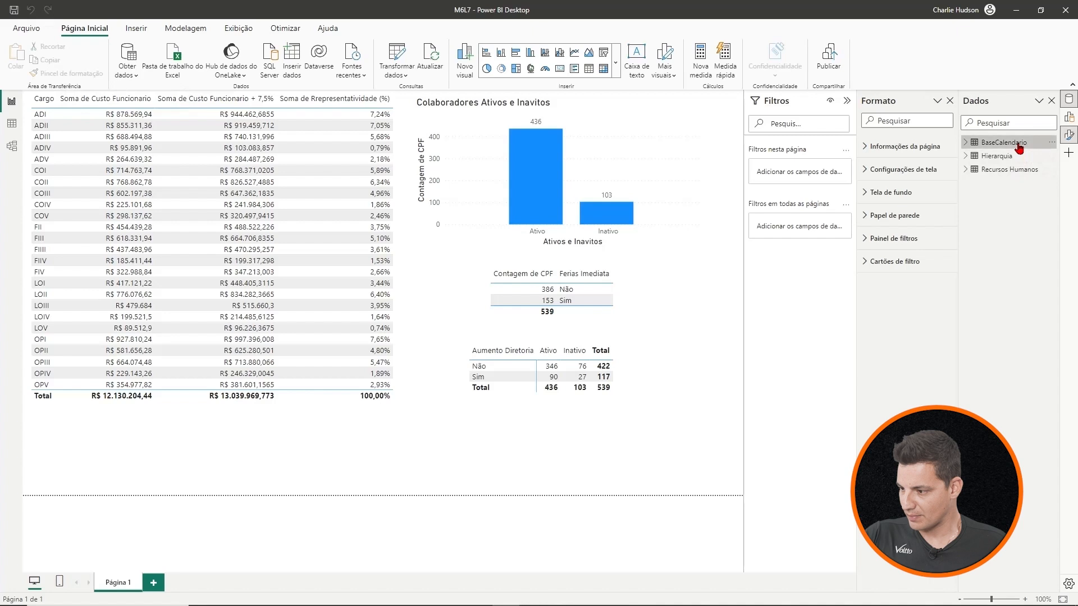
click(1014, 159)
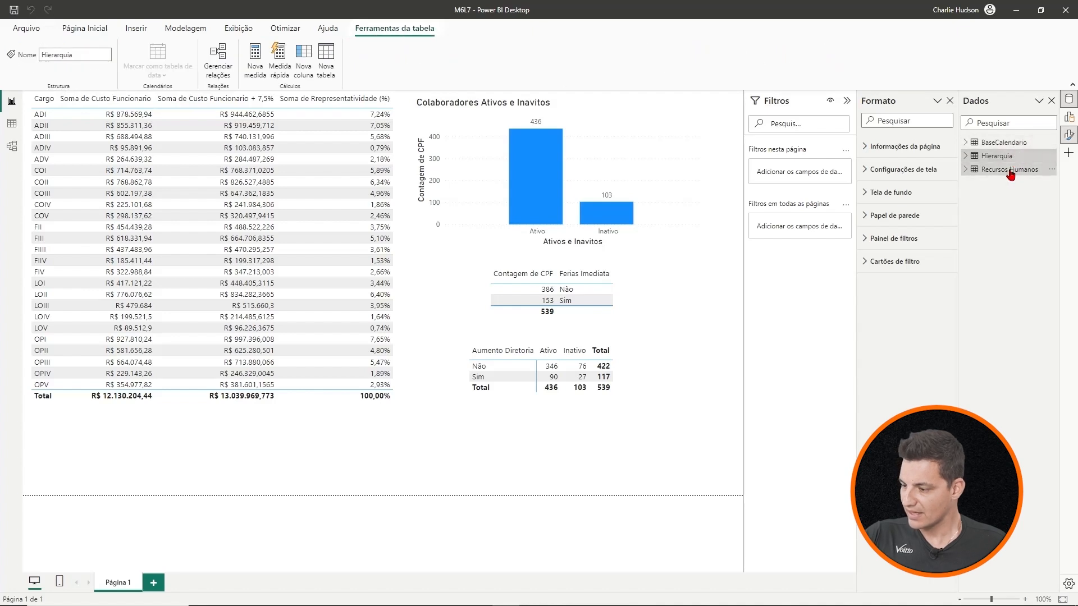
click(1011, 170)
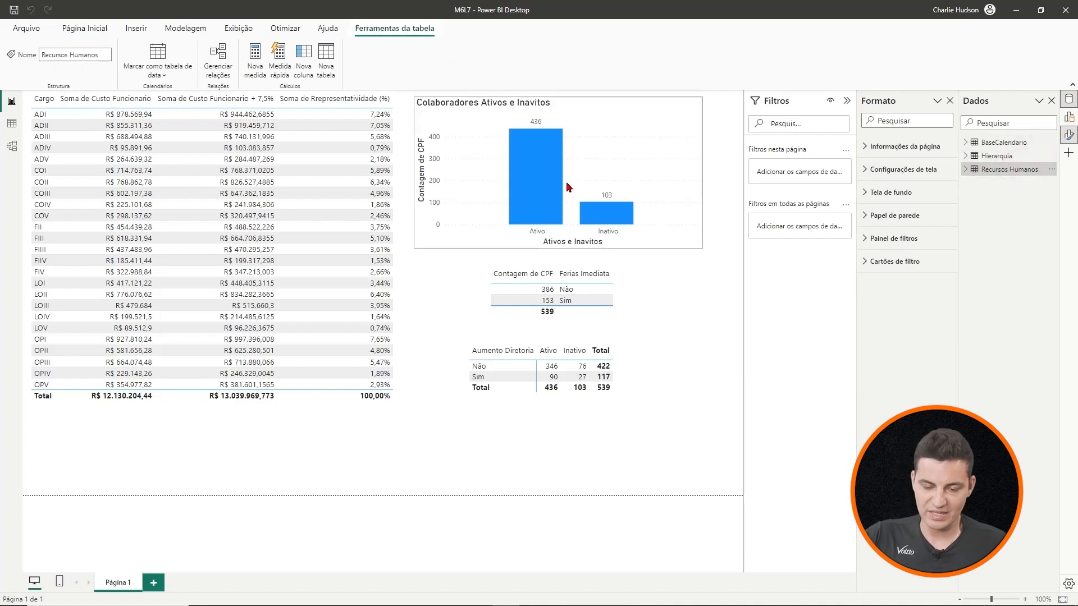
Show the BaseCalendario table's data and set the Data column's format to *14/03/2001 (Short Date)
click(11, 125)
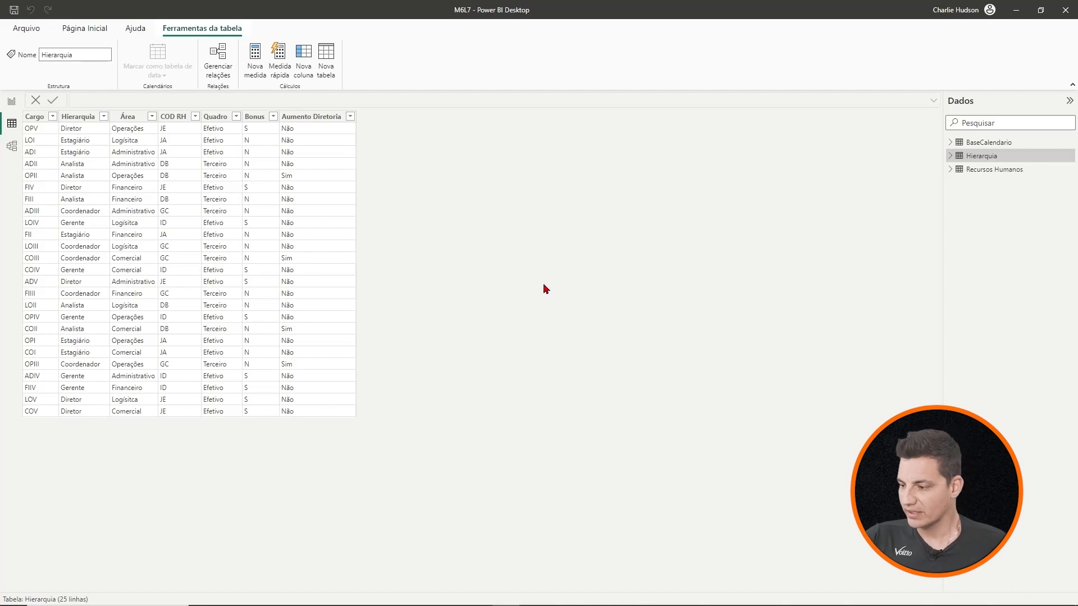
click(977, 143)
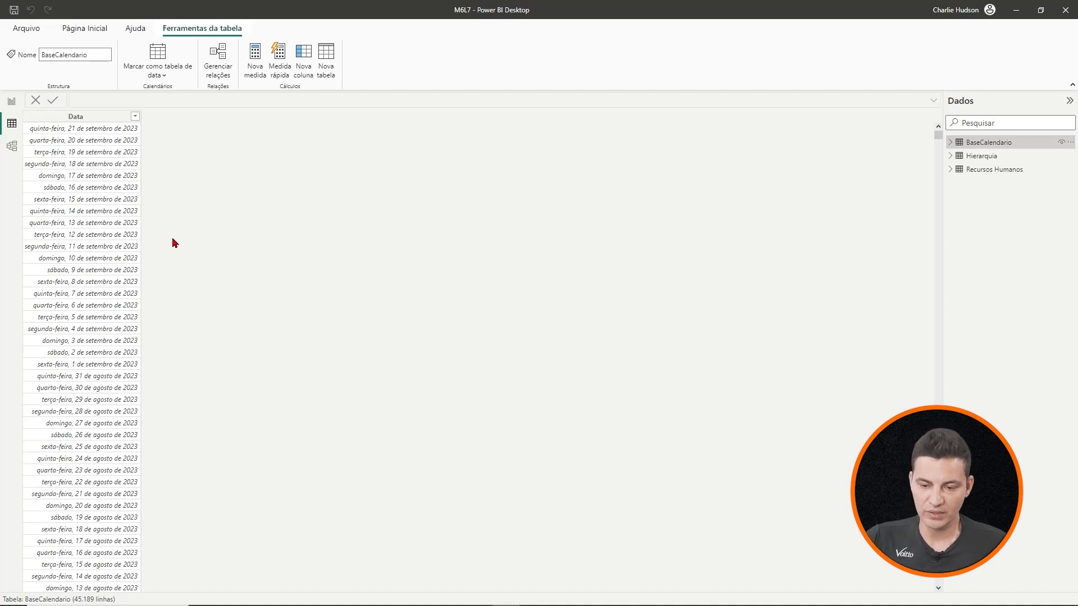
click(104, 117)
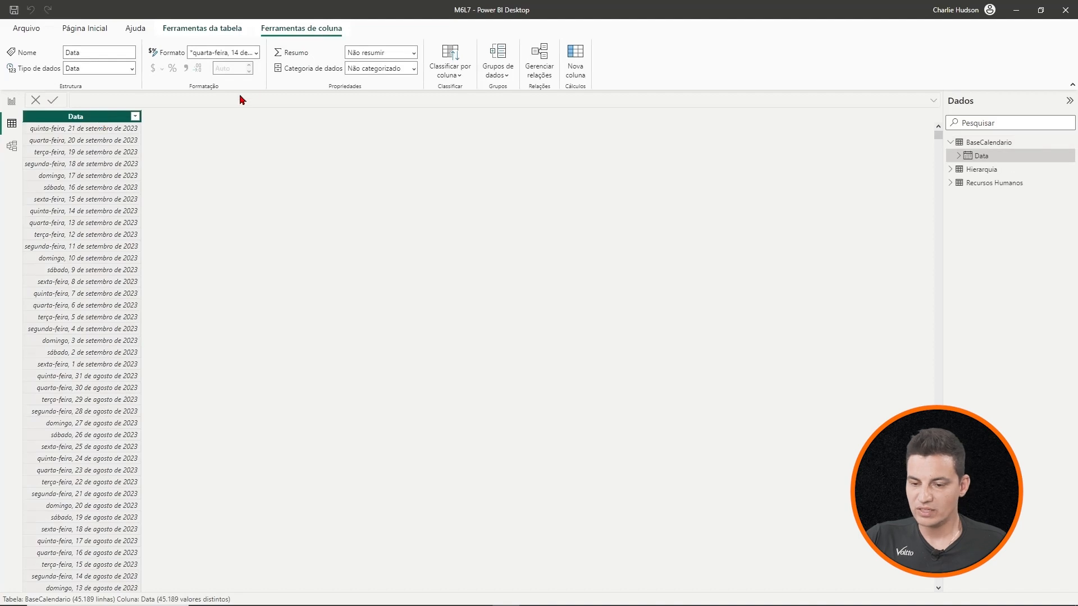
click(256, 53)
click(255, 86)
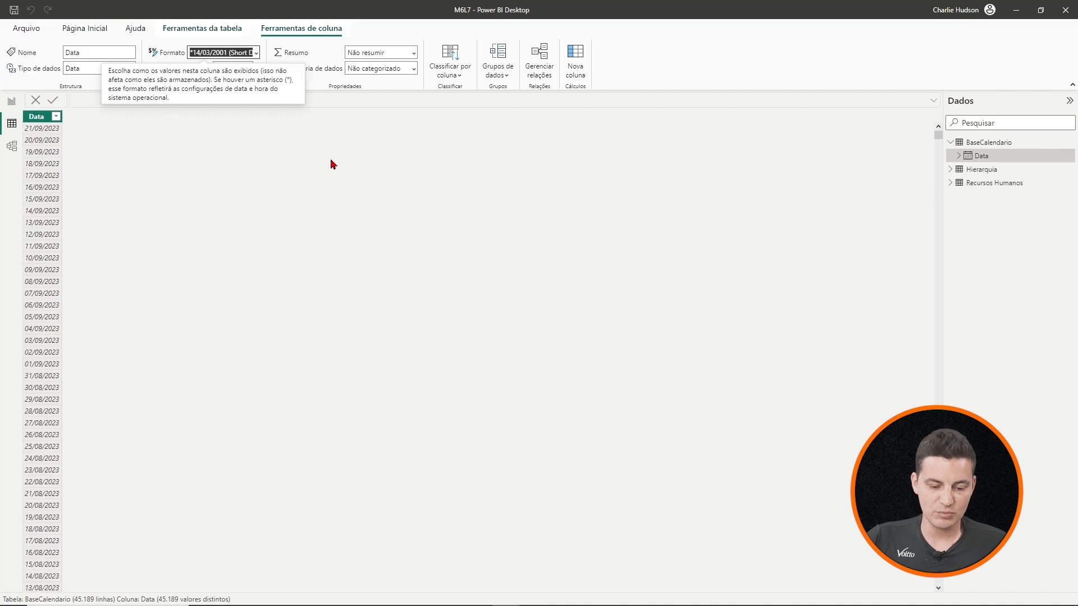
click(156, 154)
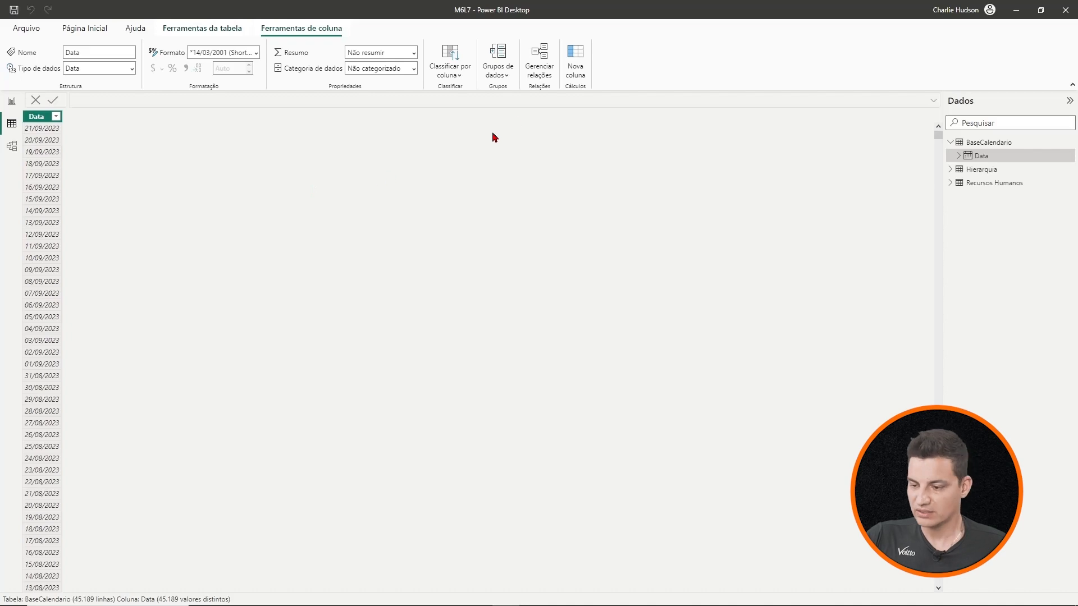
Add a calculated column to BaseCalendario with the formula Ano = YEAR(BaseCalendario[Data])
click(579, 52)
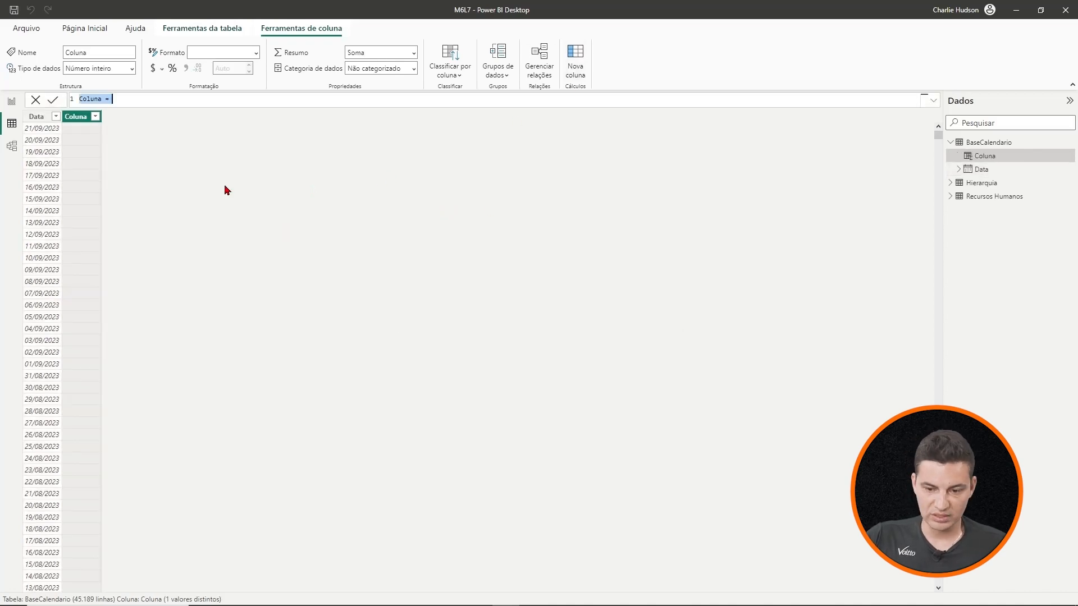
double_click(91, 99)
text(Ano = )
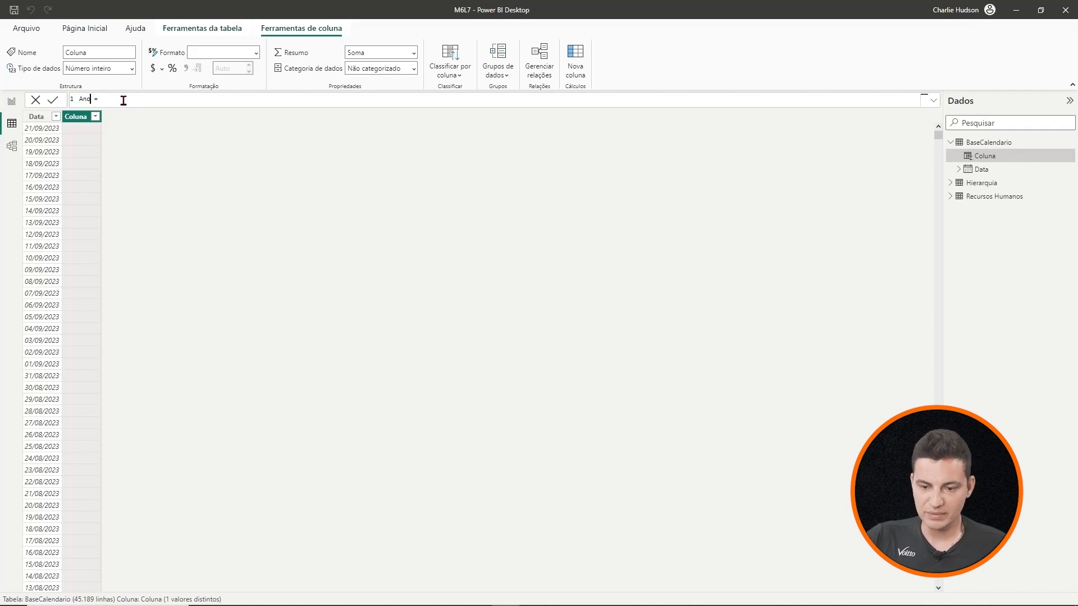
text(year)
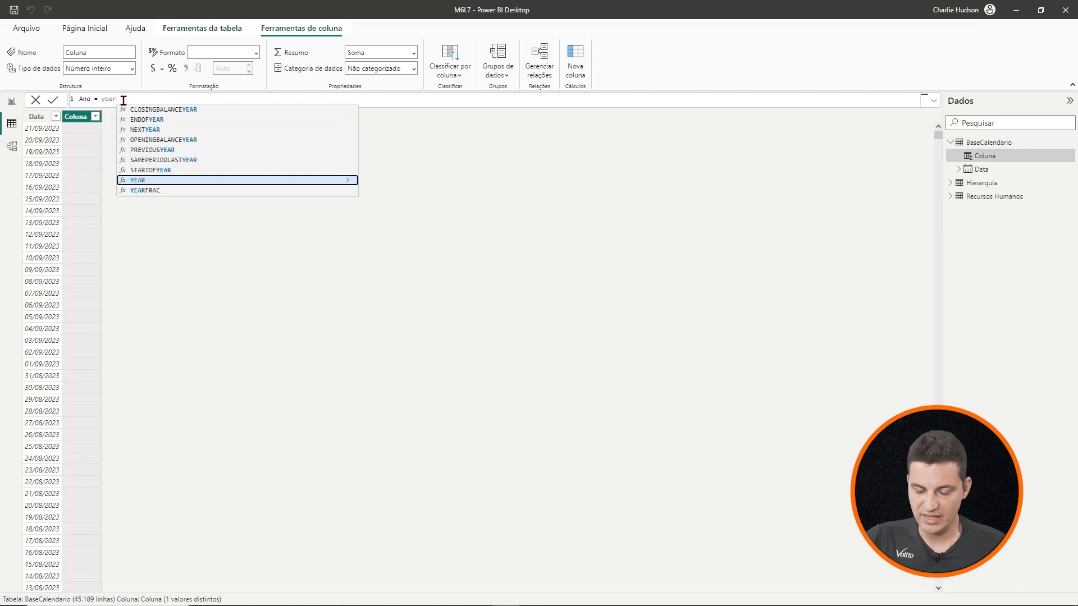
click(151, 180)
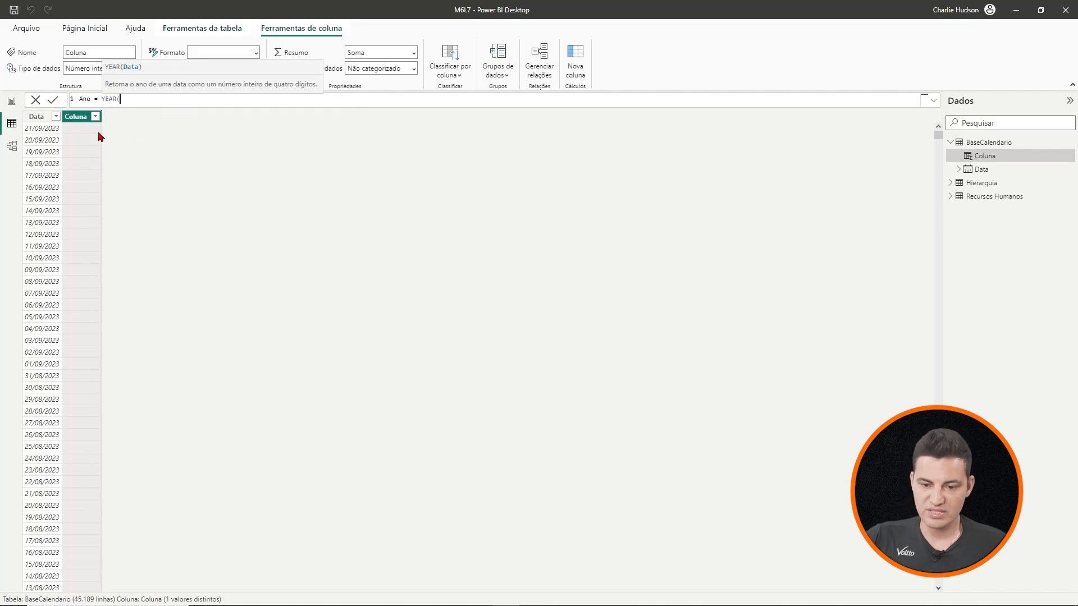
text(data)
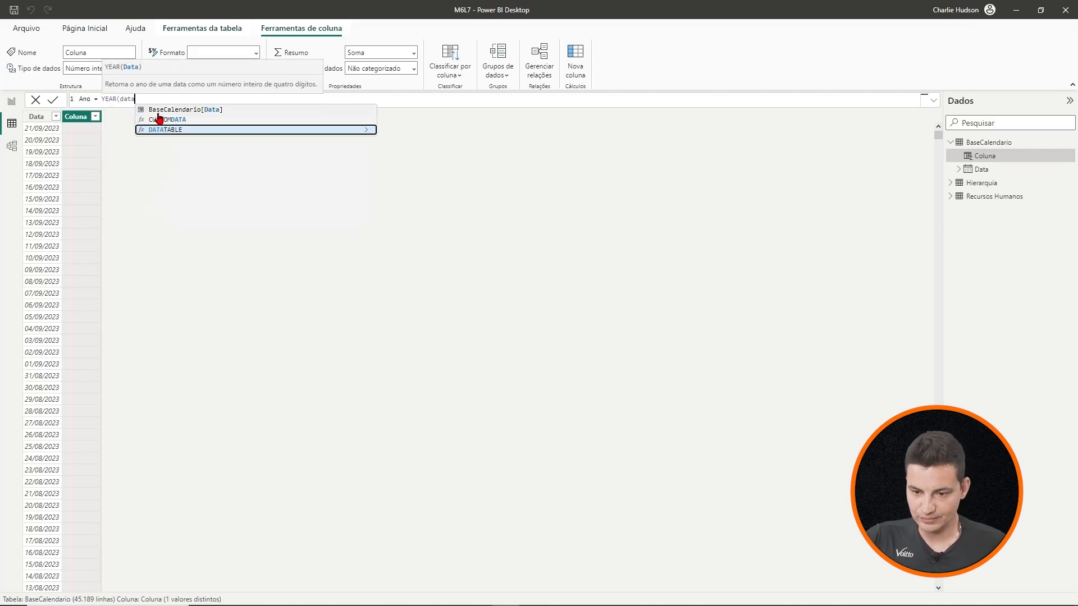
click(225, 111)
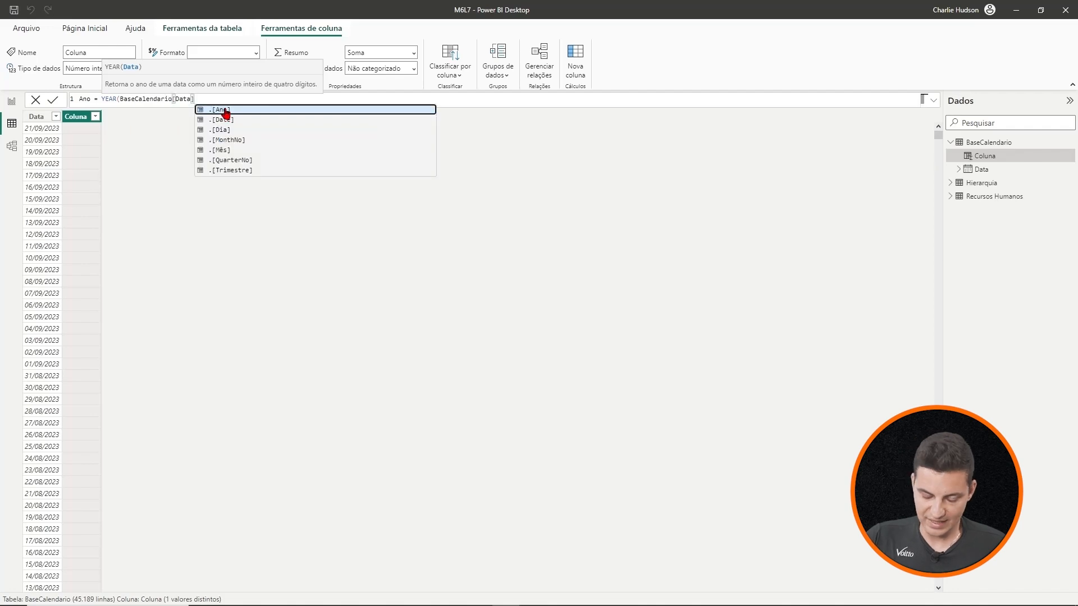
text())
key(Return)
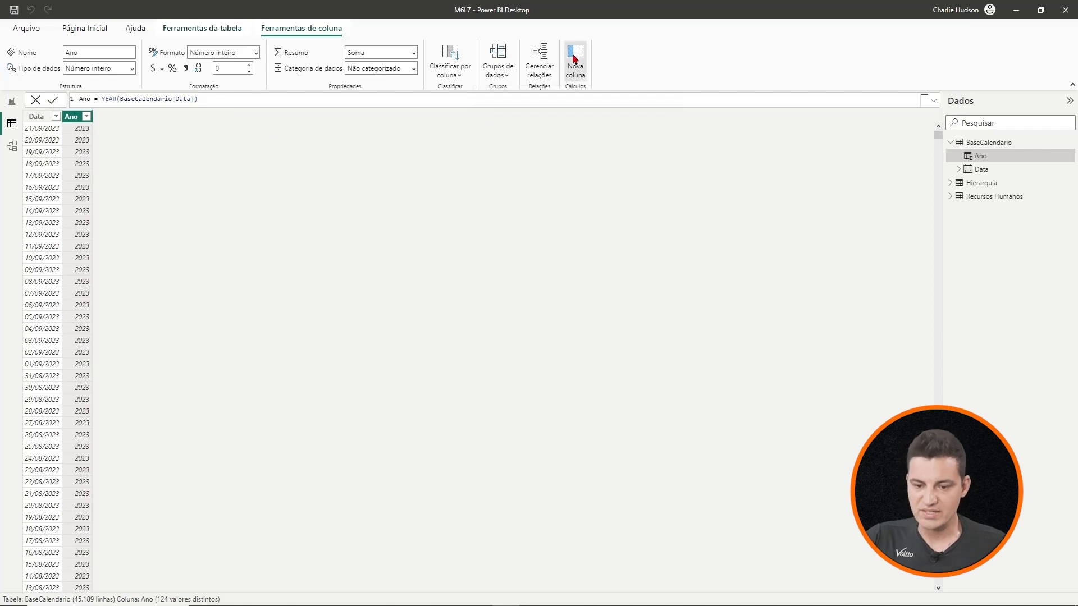
double_click(90, 100)
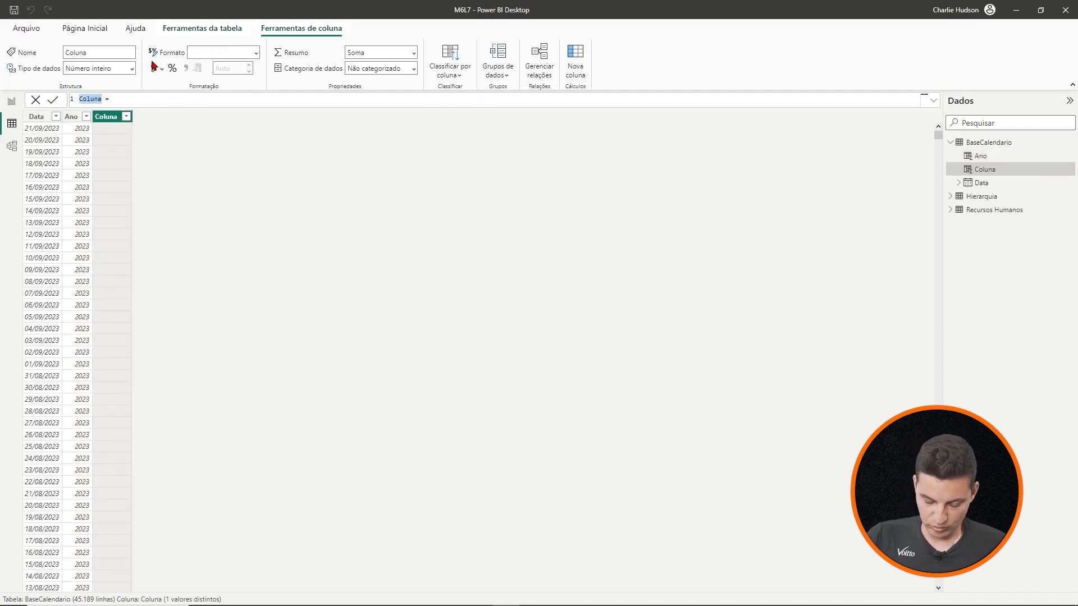
text(Mês = )
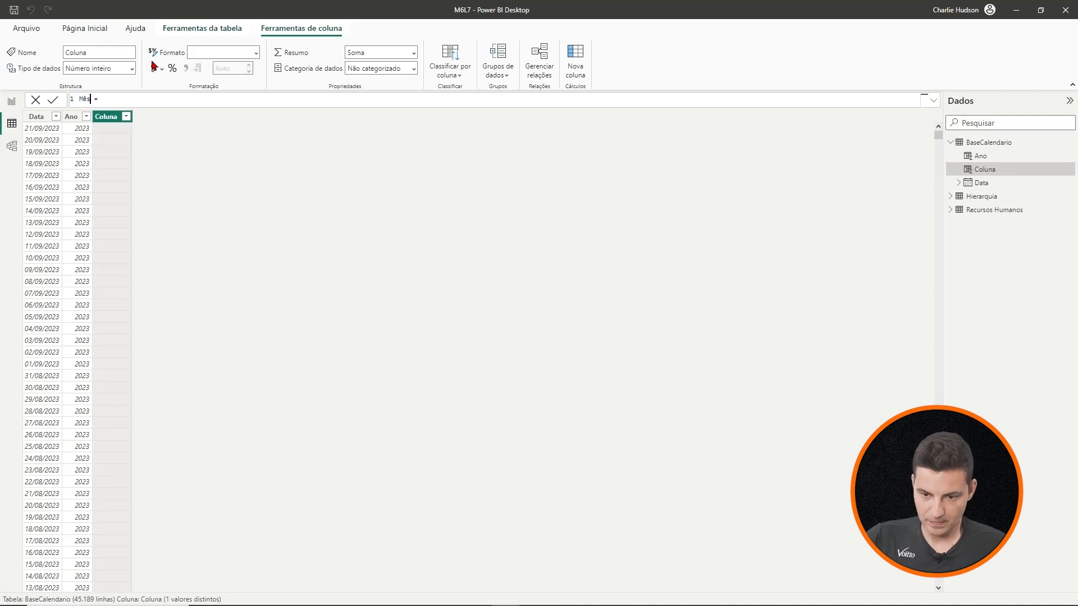
text(data)
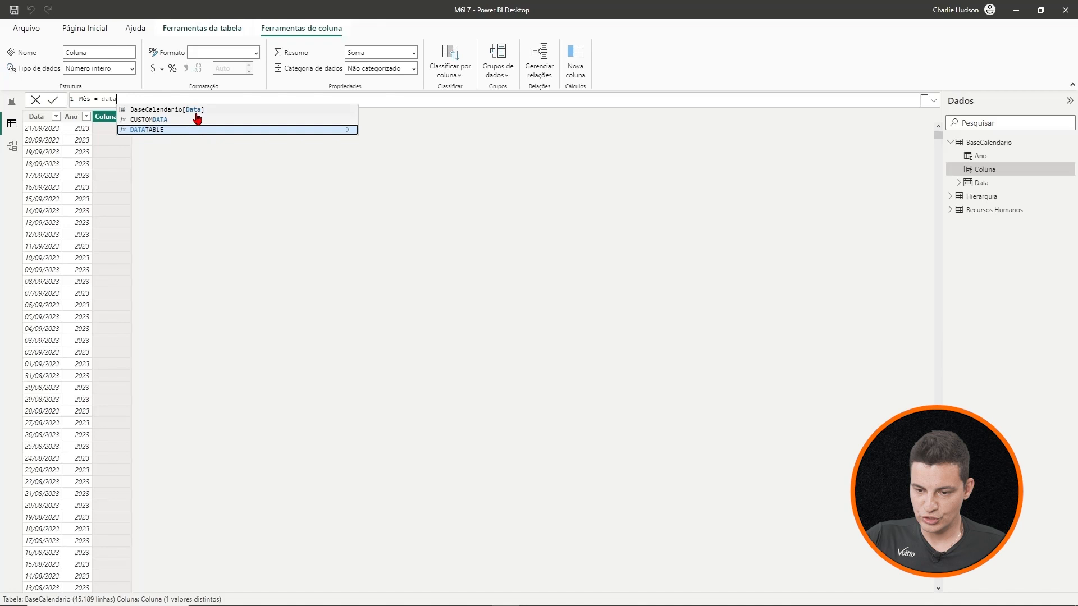
click(206, 110)
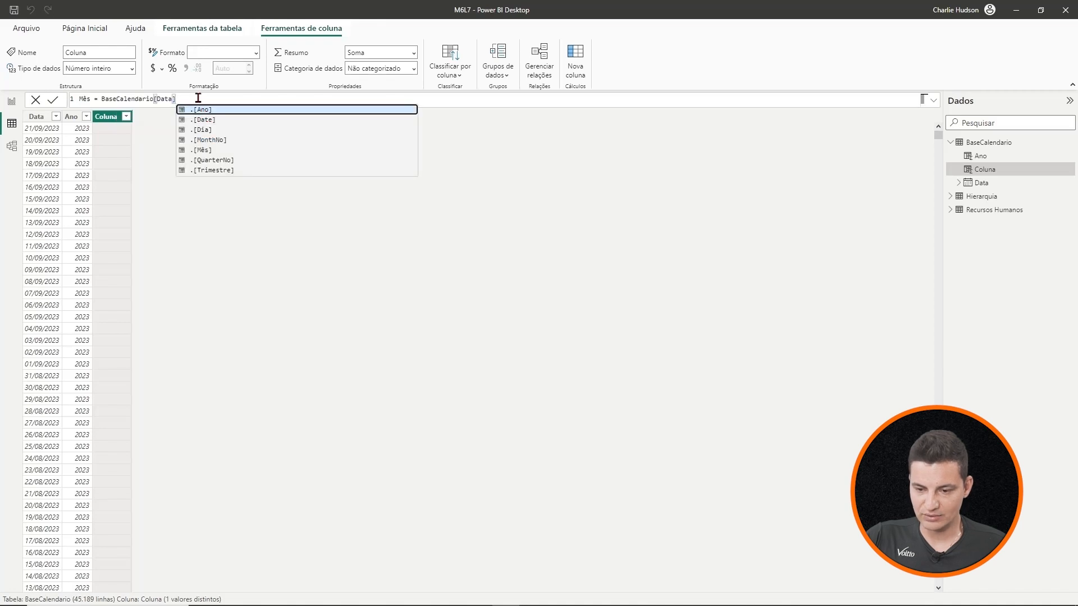
key(Escape)
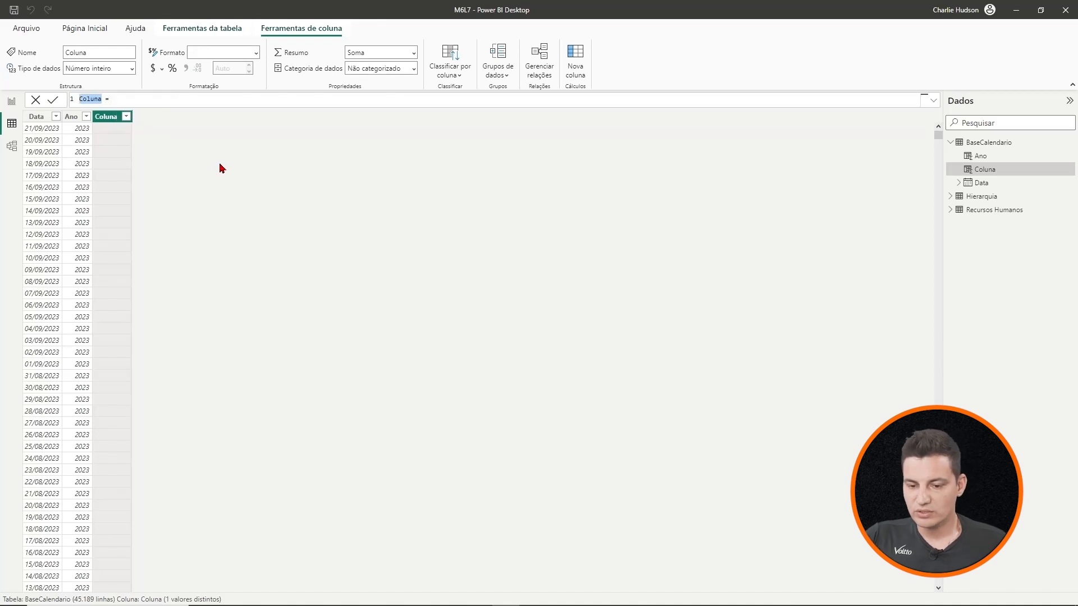
Define the new BaseCalendario column with the formula Mês = MONTH(BaseCalendario[Data])
text(M)
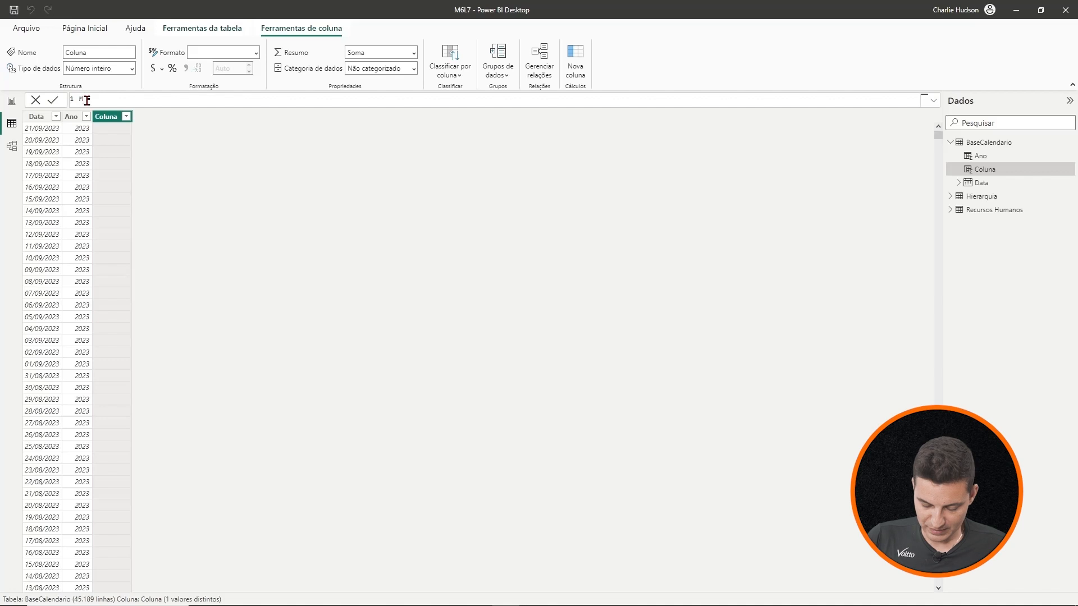
text(ês = )
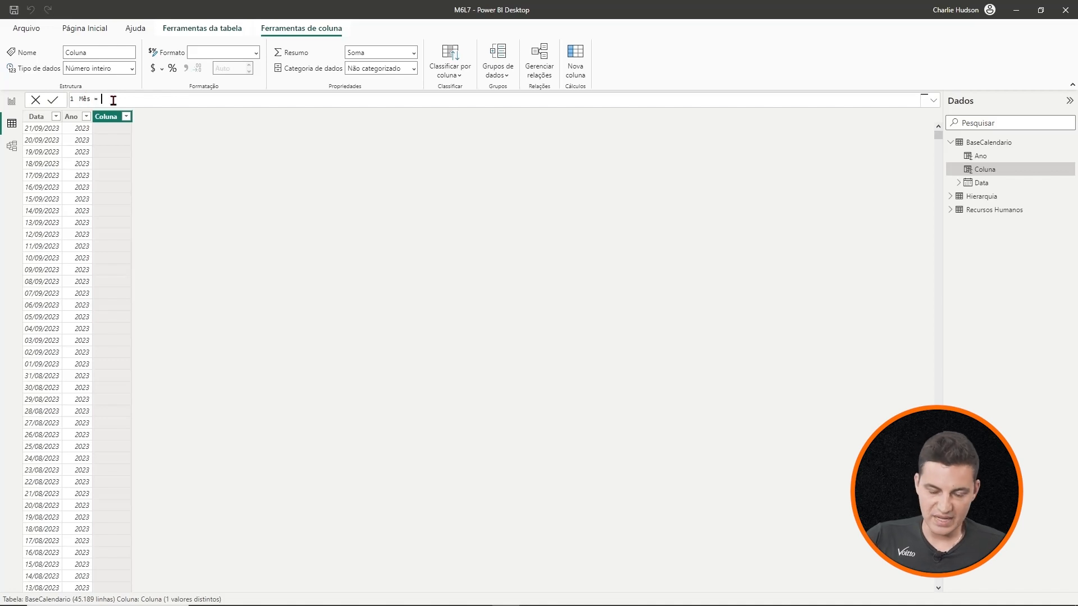
text(mont)
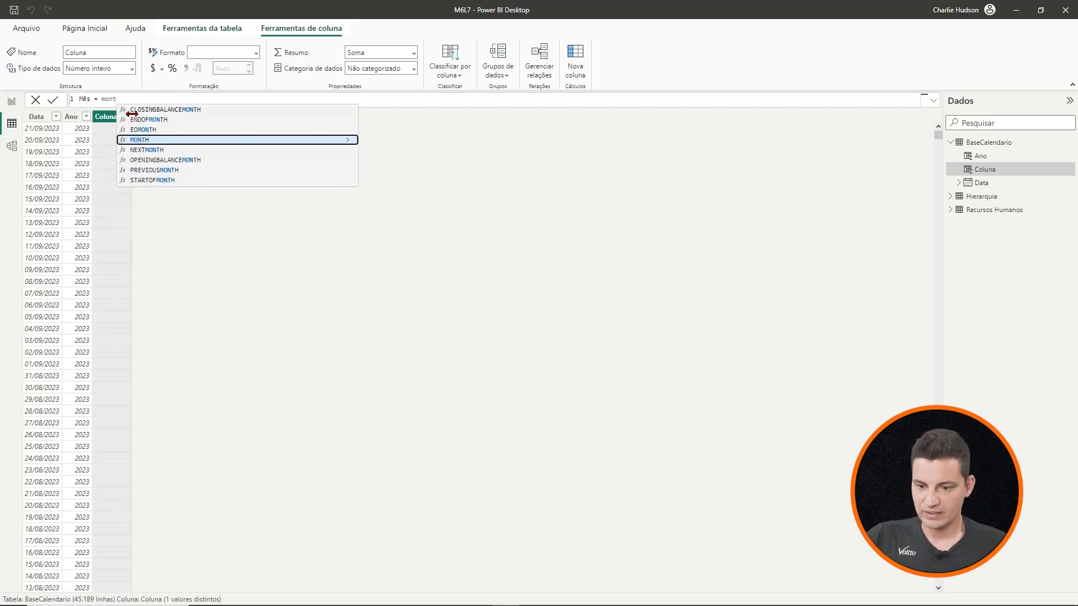
click(149, 140)
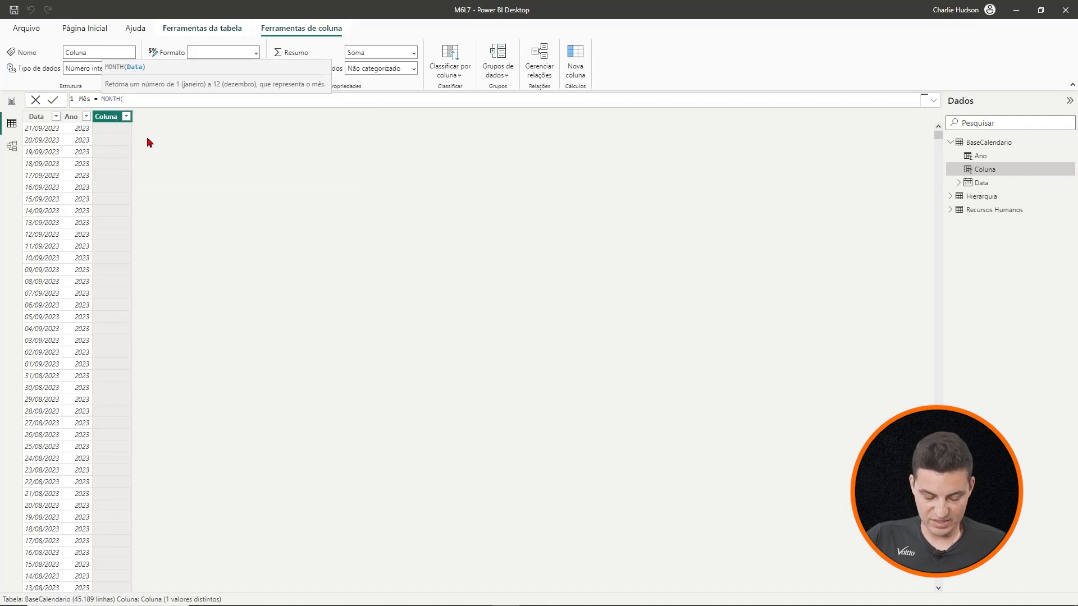
text(data)
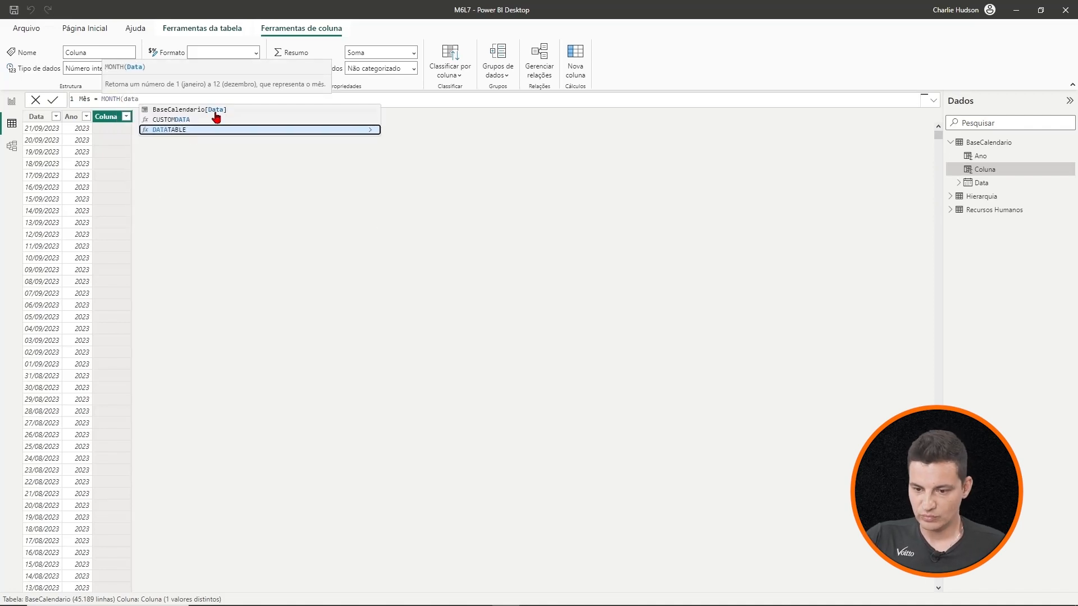
click(216, 110)
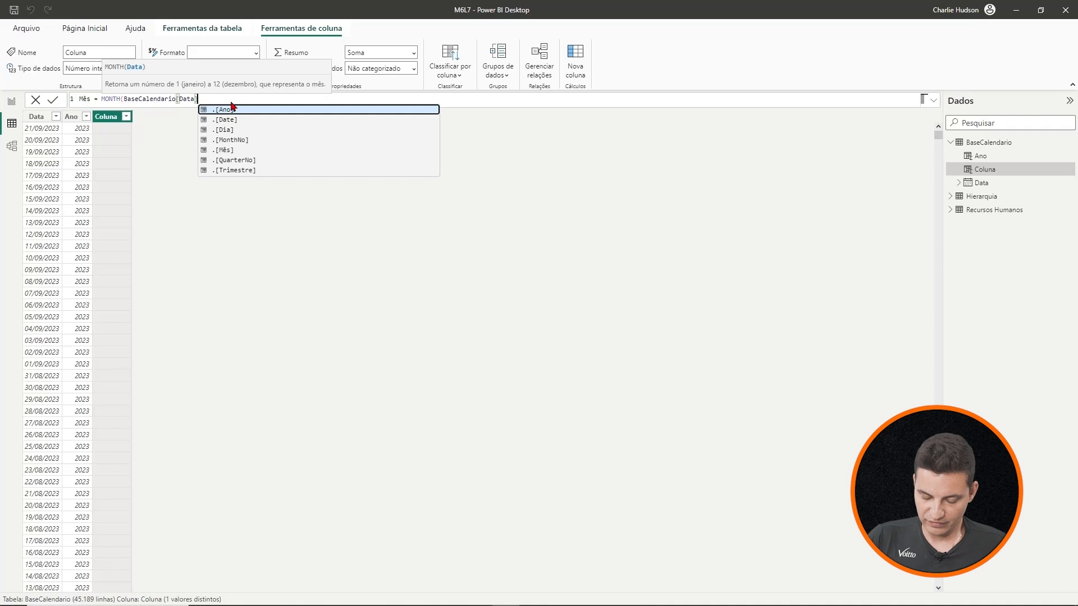
text())
key(Return)
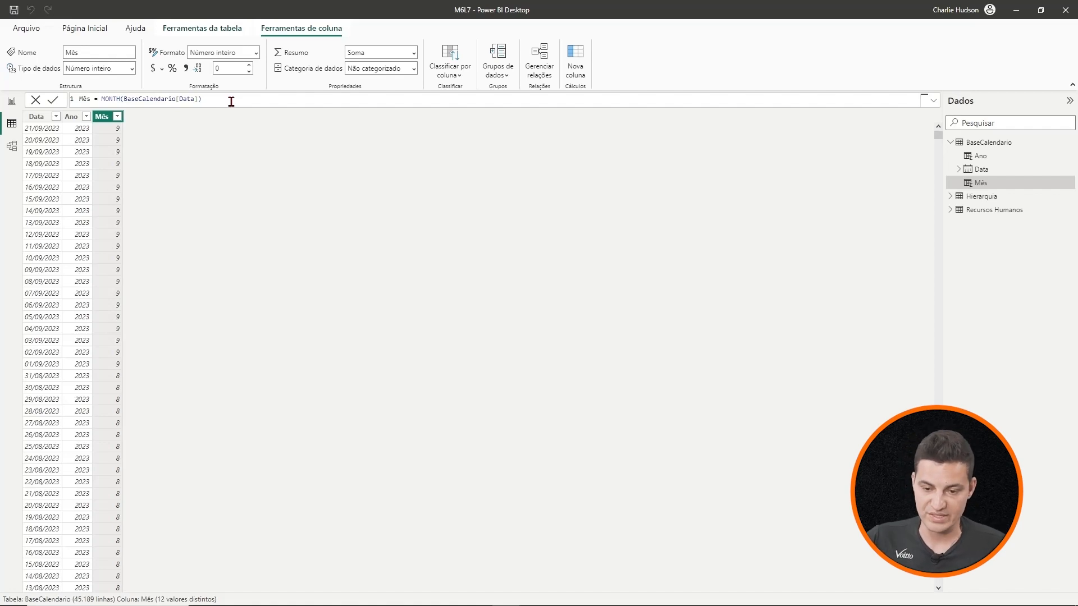
Add a calculated column to BaseCalendario with the formula Dia = DAY(BaseCalendario[Data])
click(575, 58)
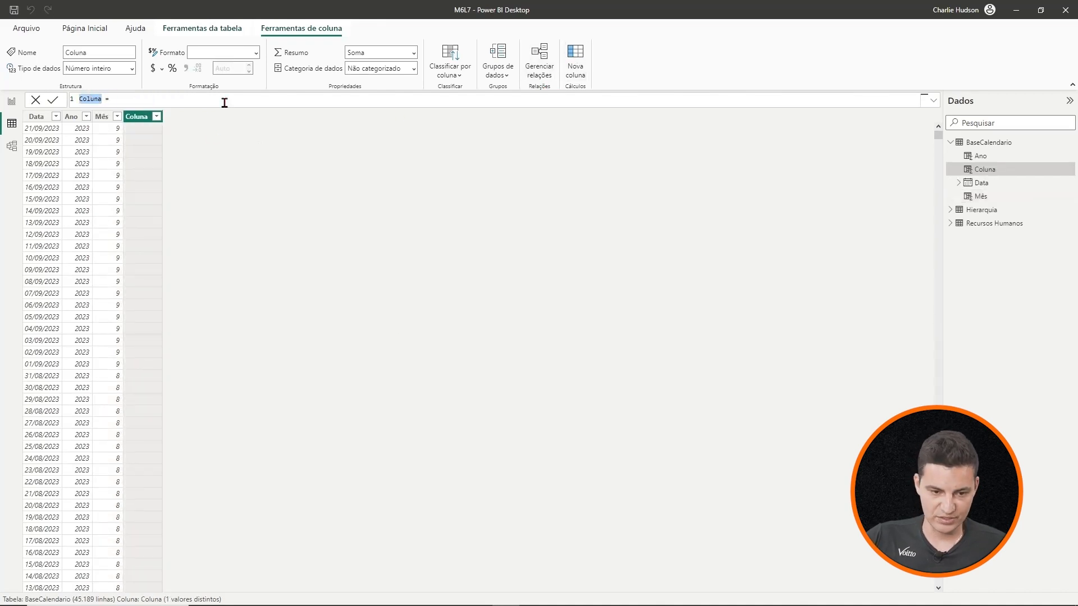
text(Dia)
click(118, 102)
text(day)
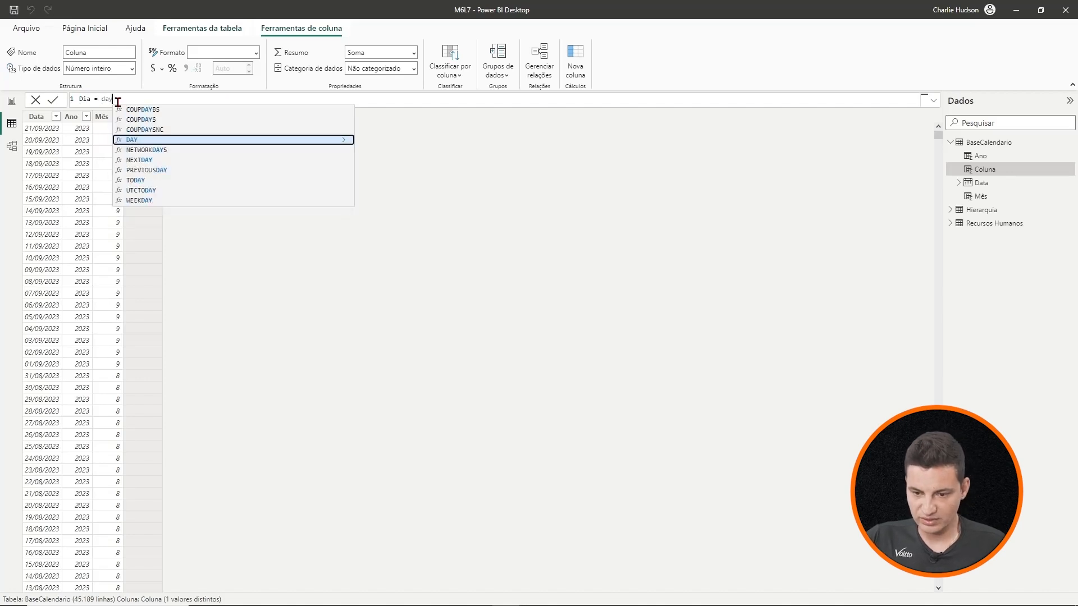
click(139, 140)
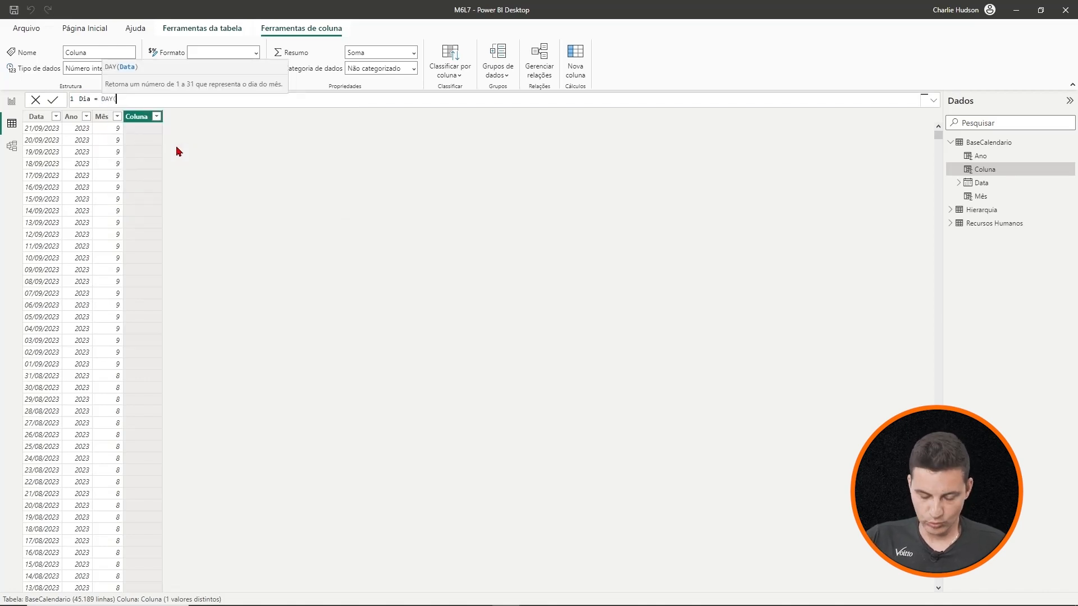
text(data)
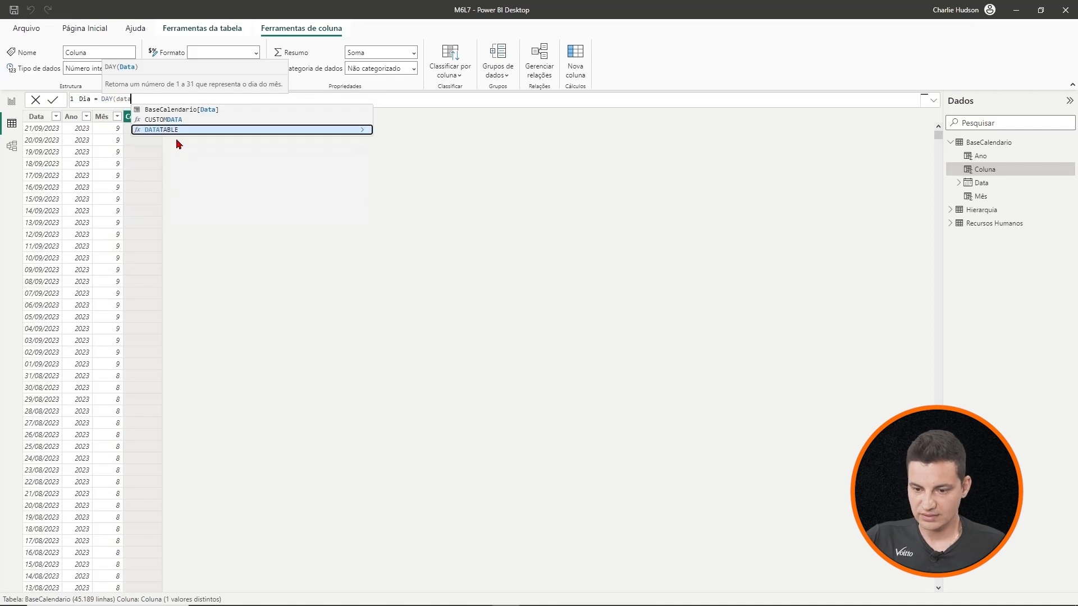
click(212, 109)
text())
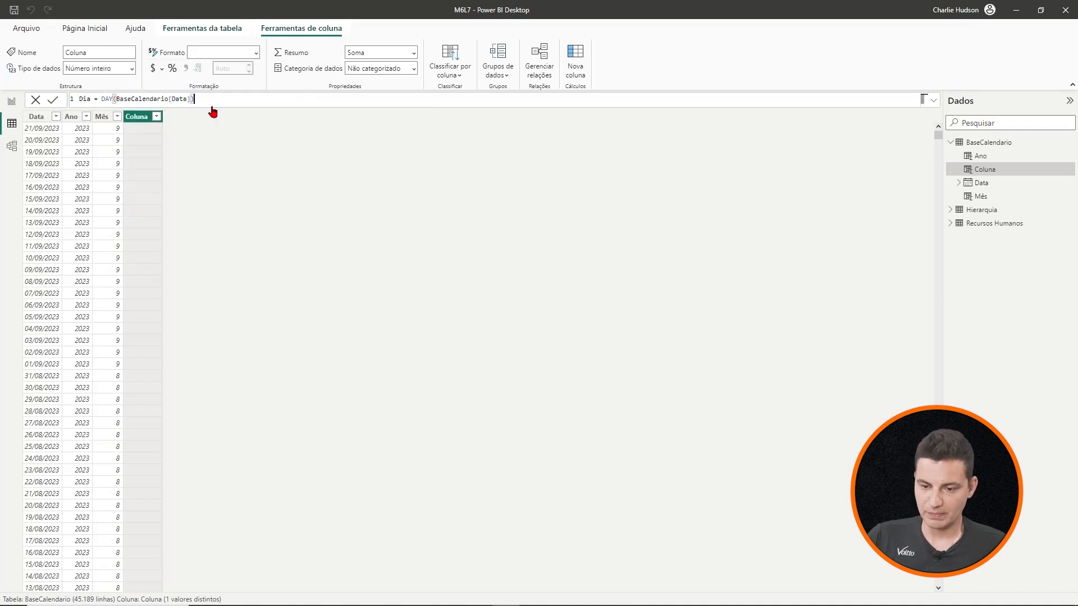
key(Return)
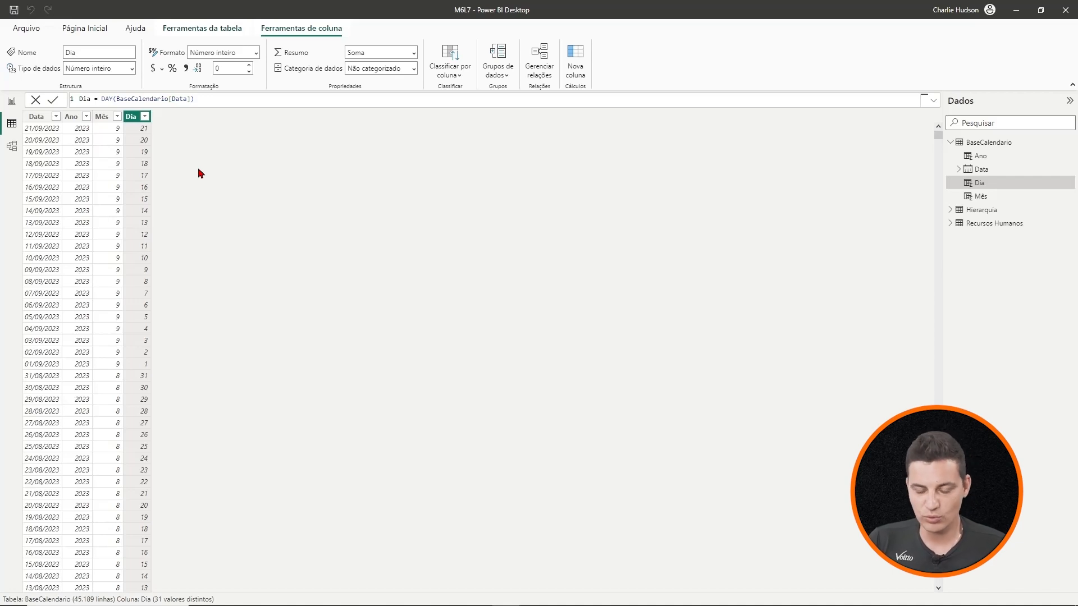
Start a new BaseCalendario calculated column provisionally named Dia2 with the formula BaseCalendario[Data].[Trimestre]
click(575, 63)
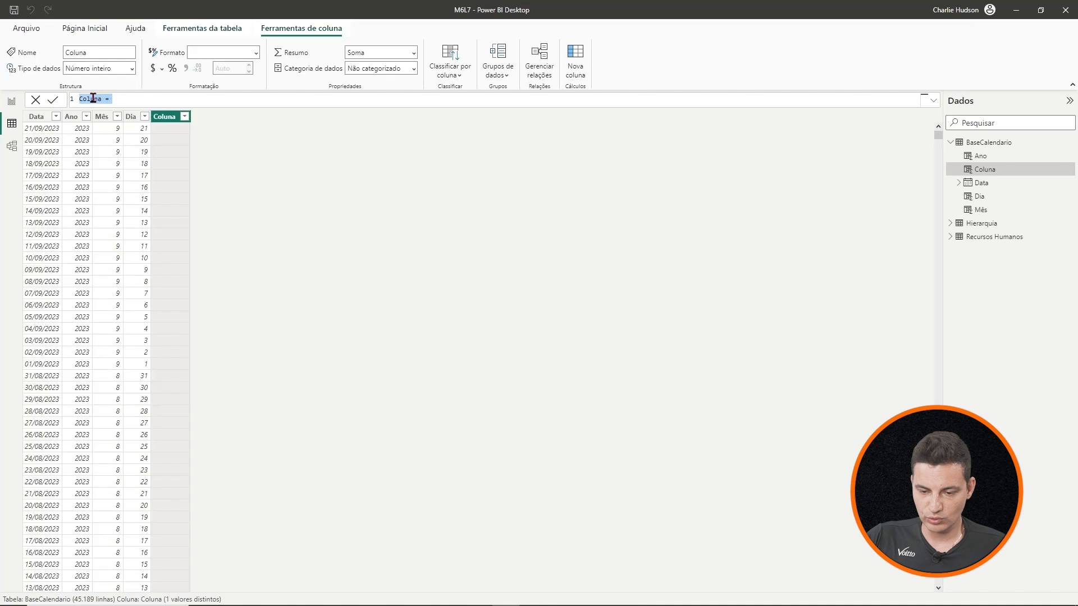
text(Dia)
text( =)
key(BackSpace)
key(BackSpace)
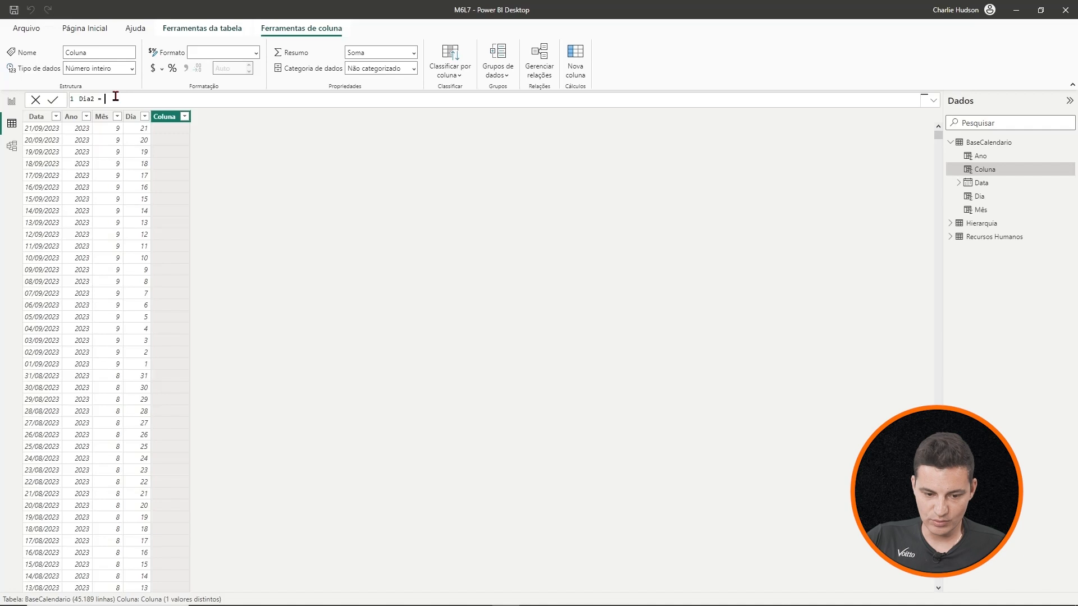
text(data)
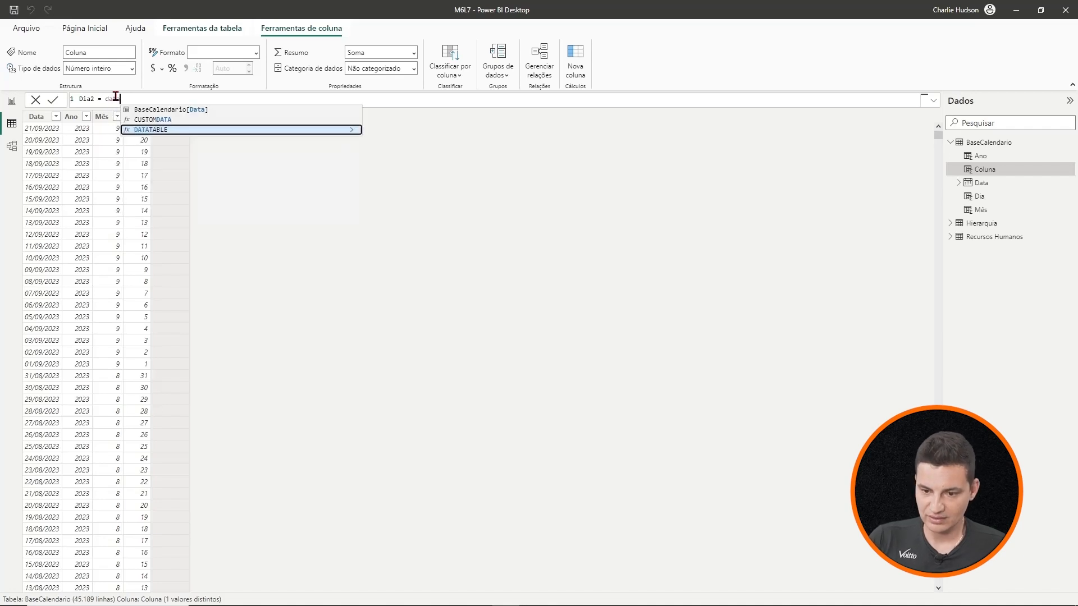
click(180, 110)
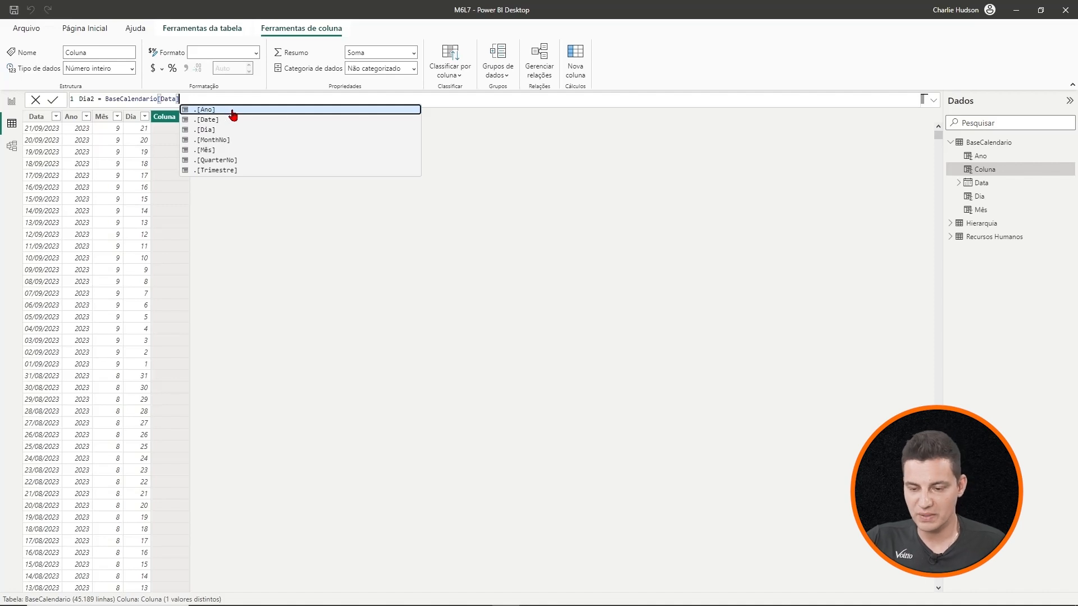
click(228, 171)
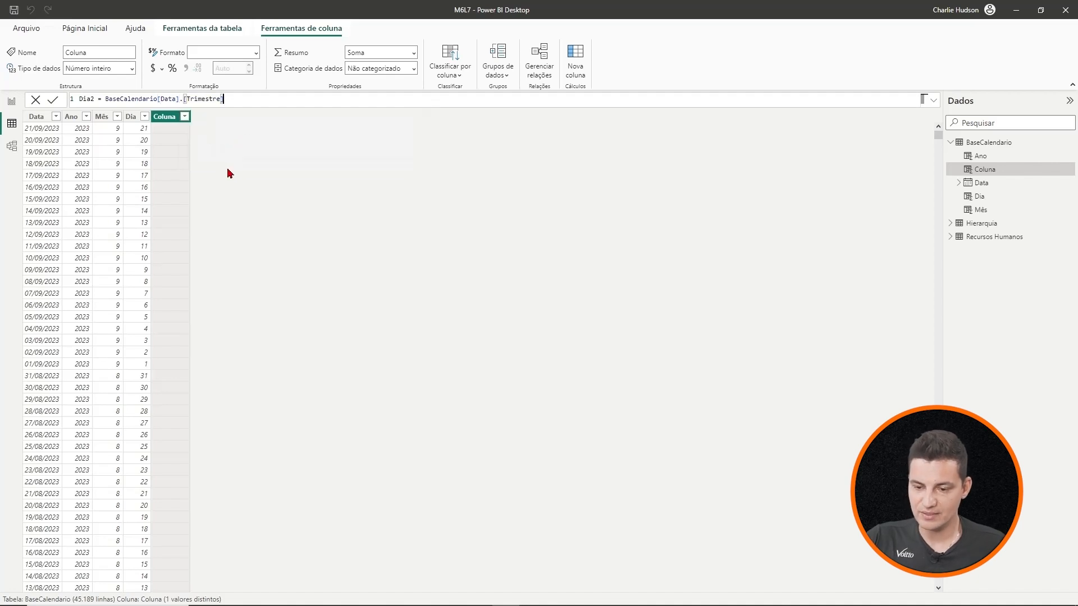
Name the new quarter column Trimestre in its formula and commit it
double_click(84, 99)
text(Trimes)
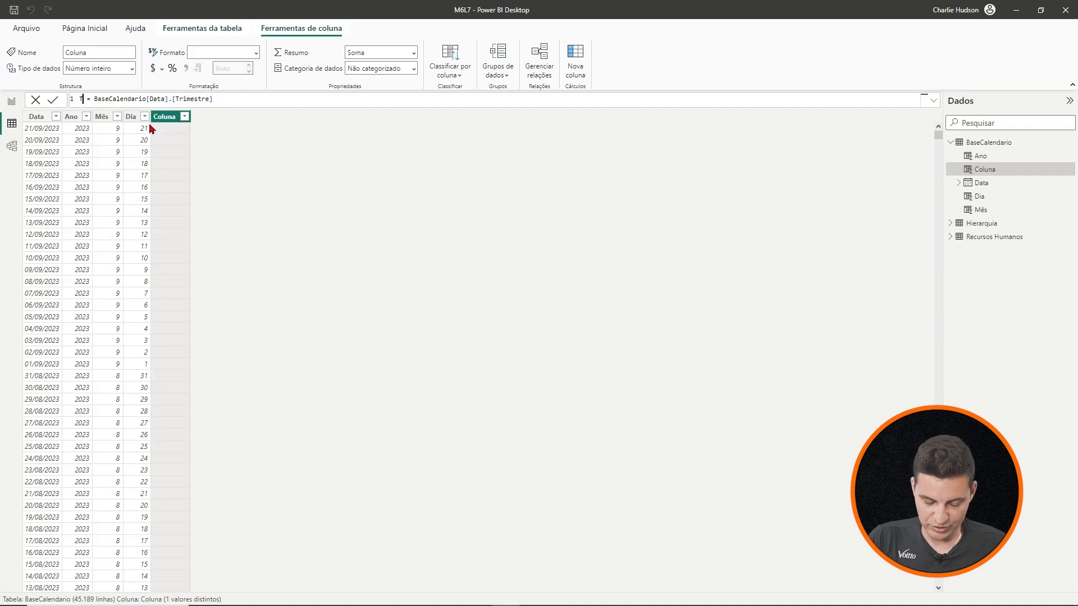
text(tre)
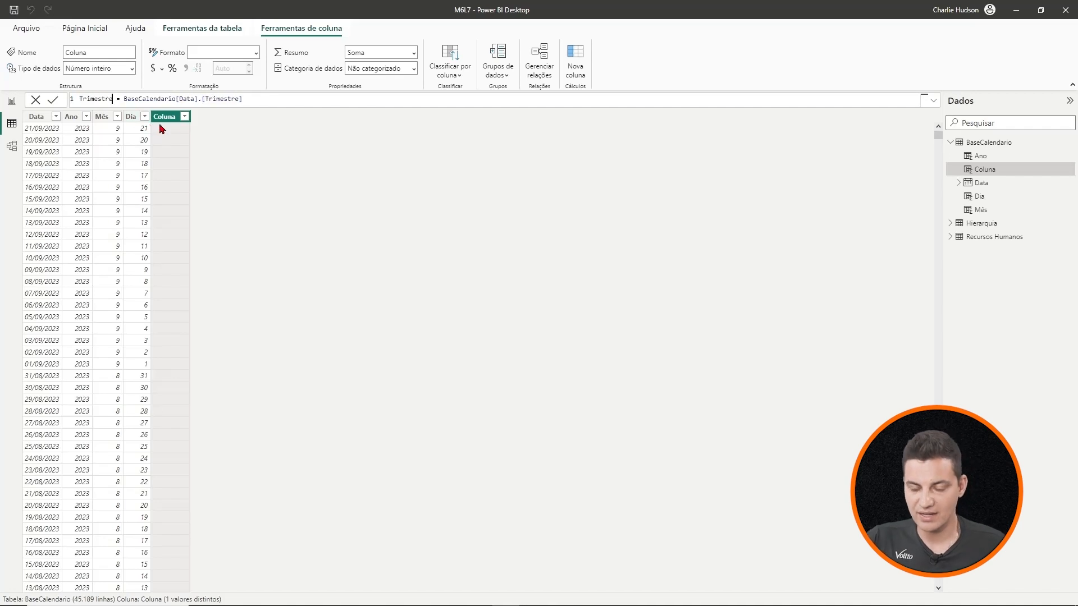
click(256, 99)
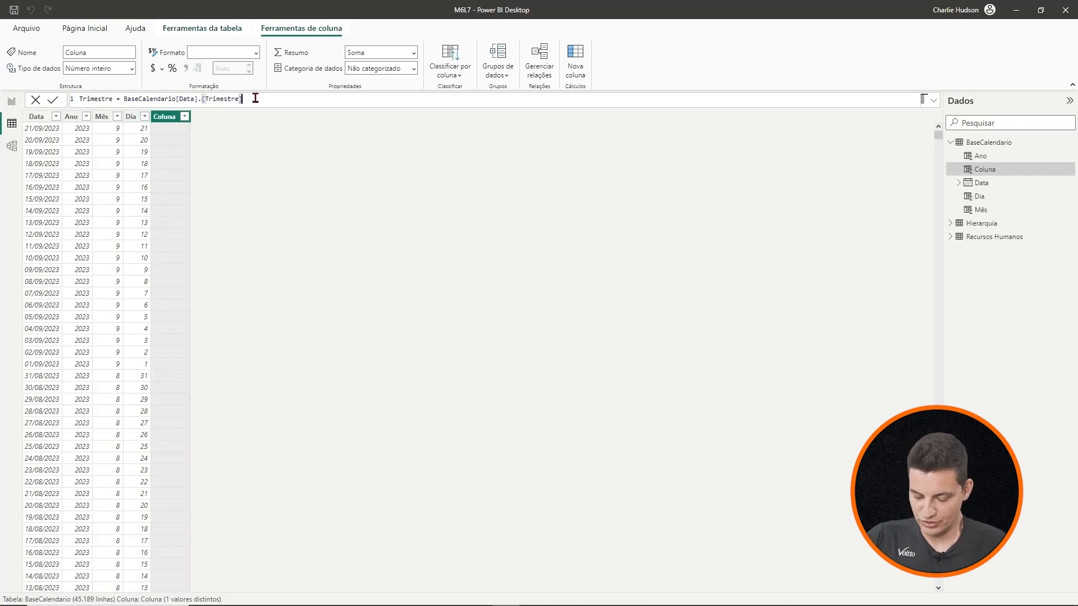
key(Return)
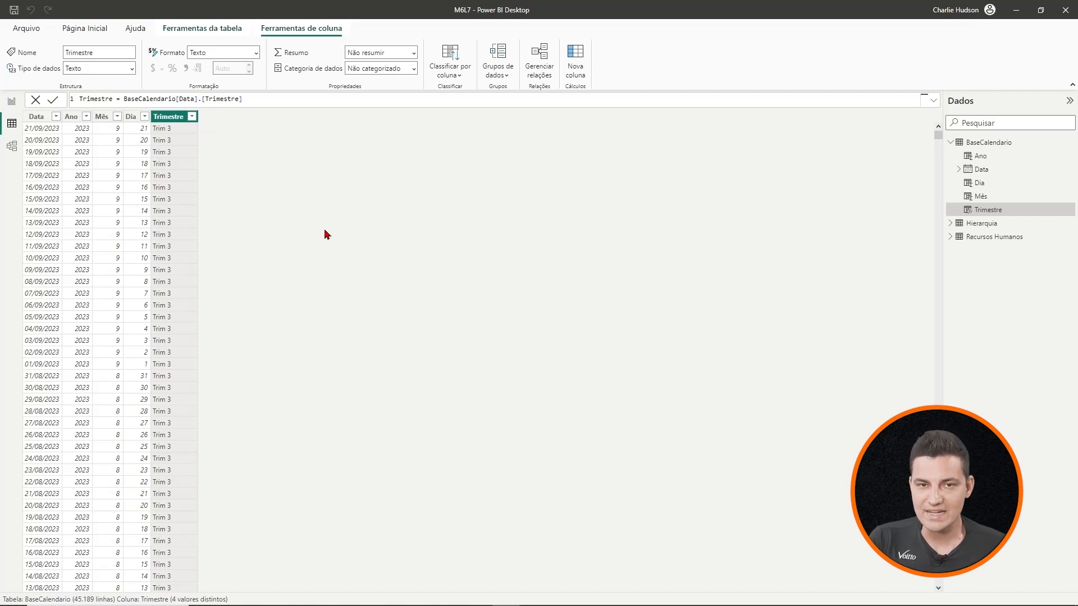
Add a calculated column to BaseCalendario with the formula Dias do Mês = DAY(EOMONTH(BaseCalendario[Data];0))
click(577, 57)
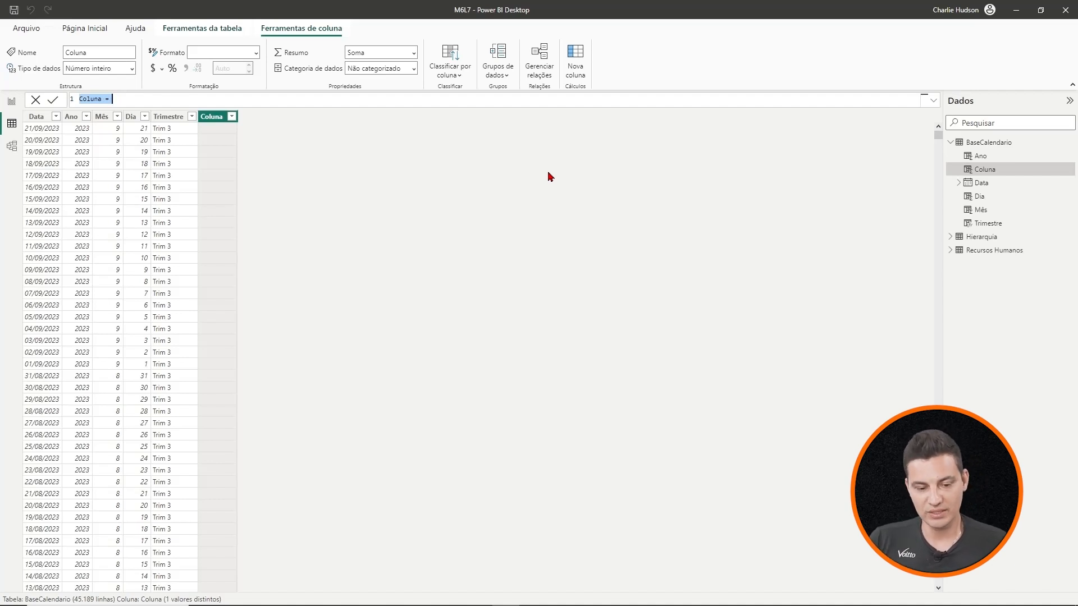
double_click(88, 99)
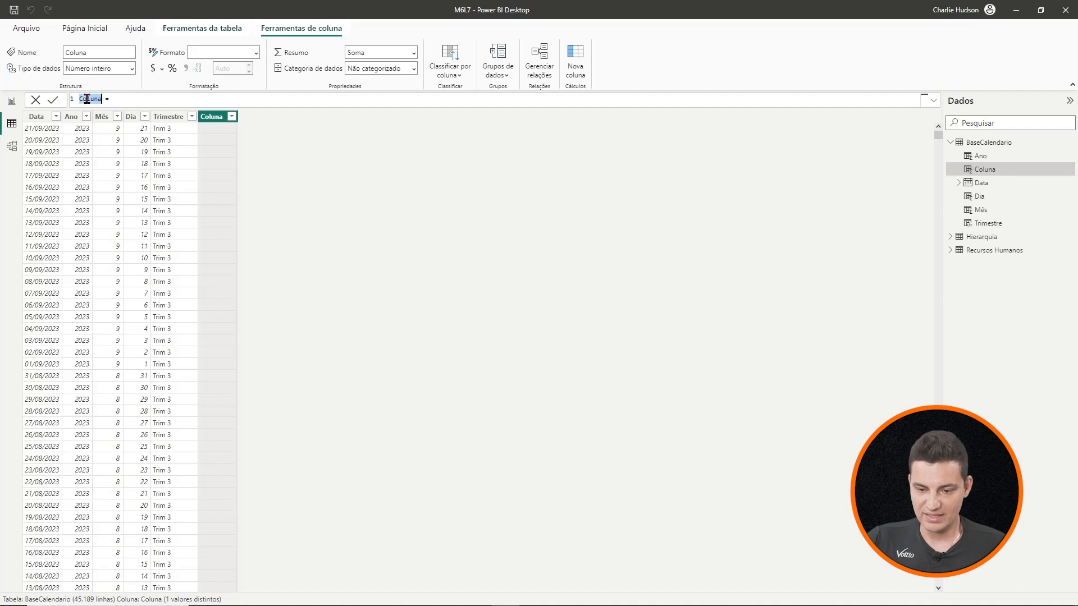
text(Dia)
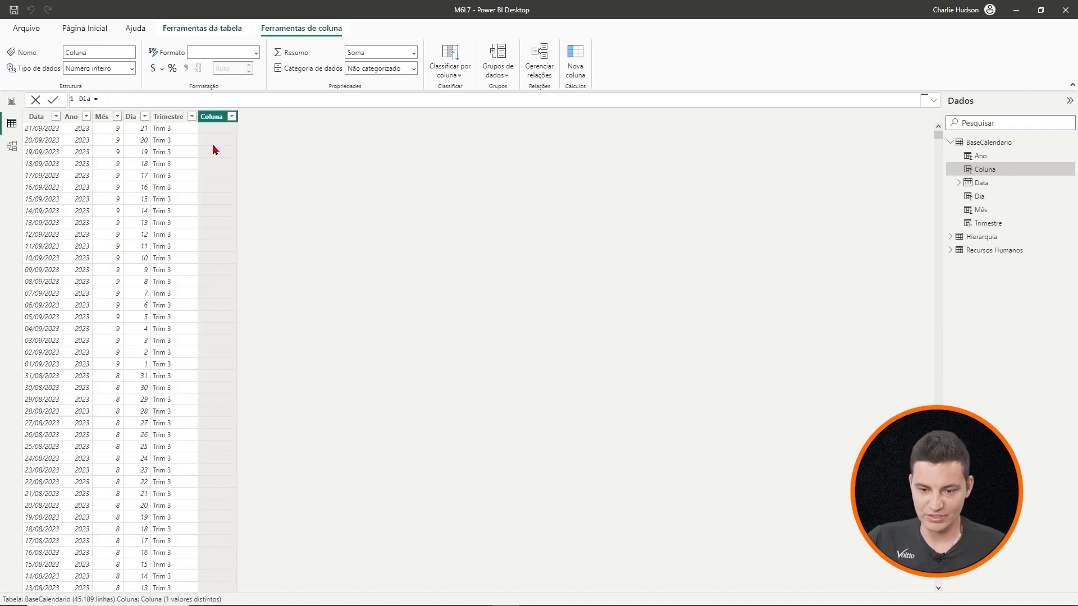
text(s do Mês = )
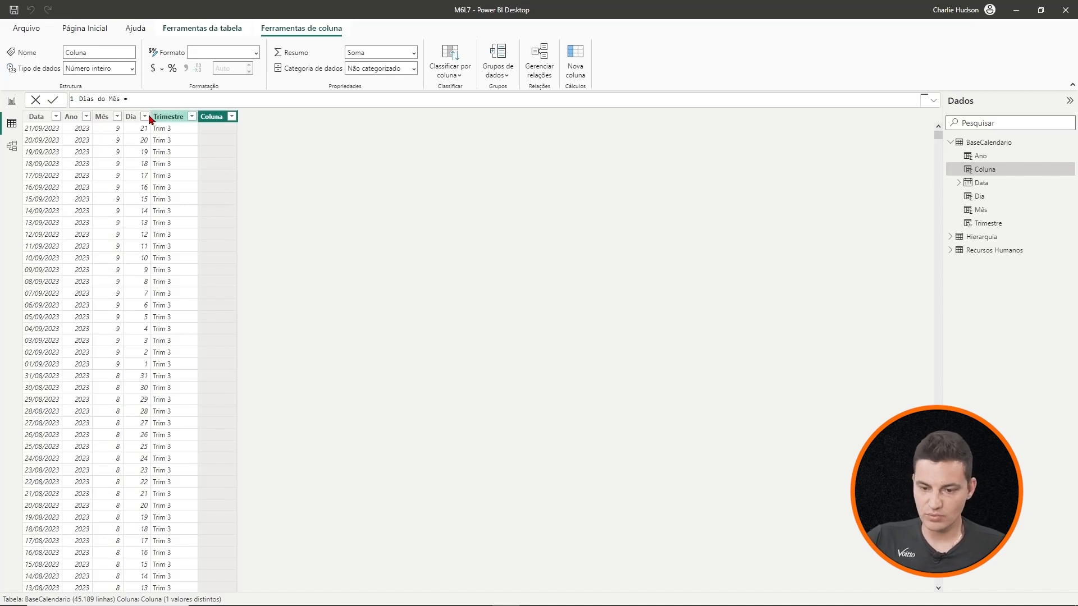
text(day)
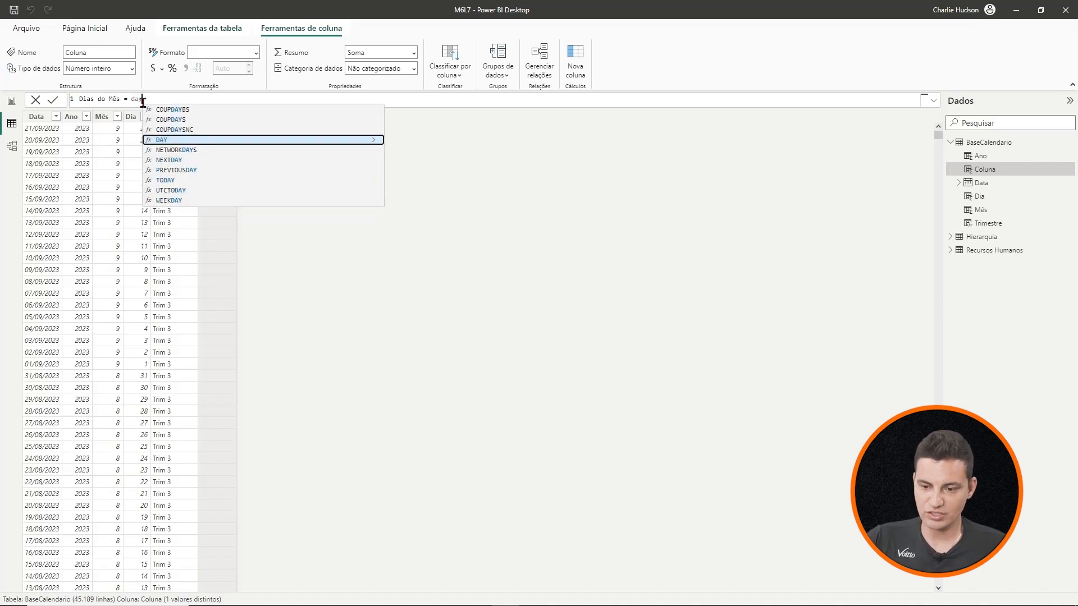
click(173, 141)
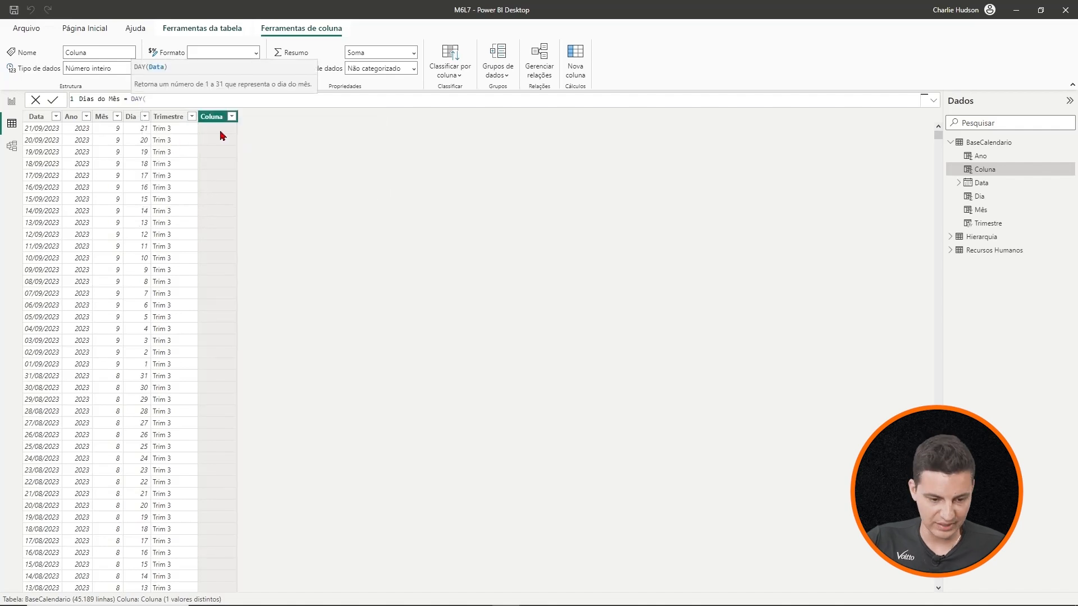
text(eo)
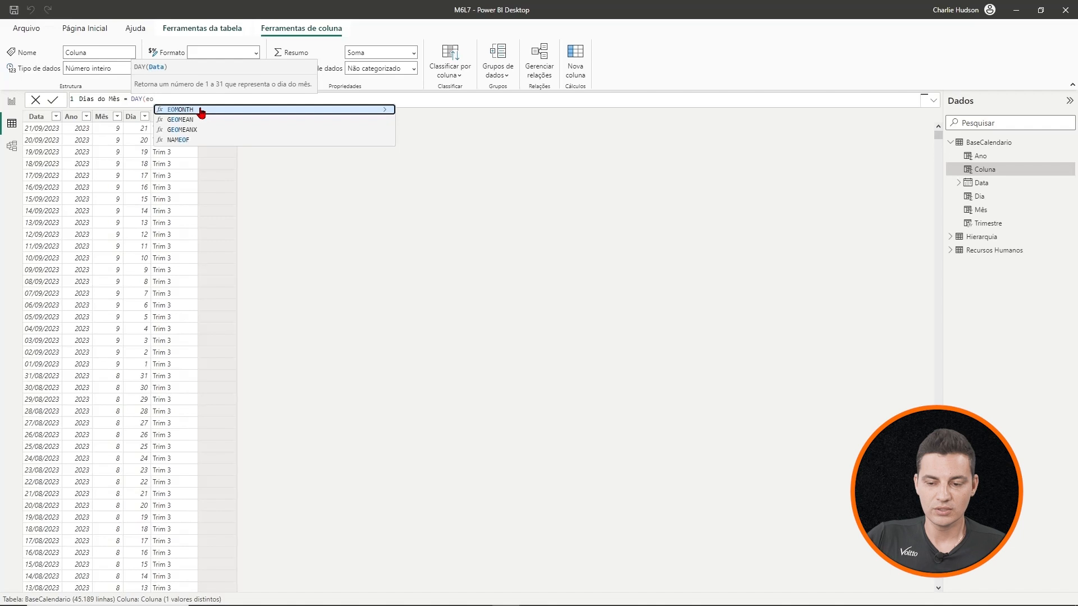
click(200, 110)
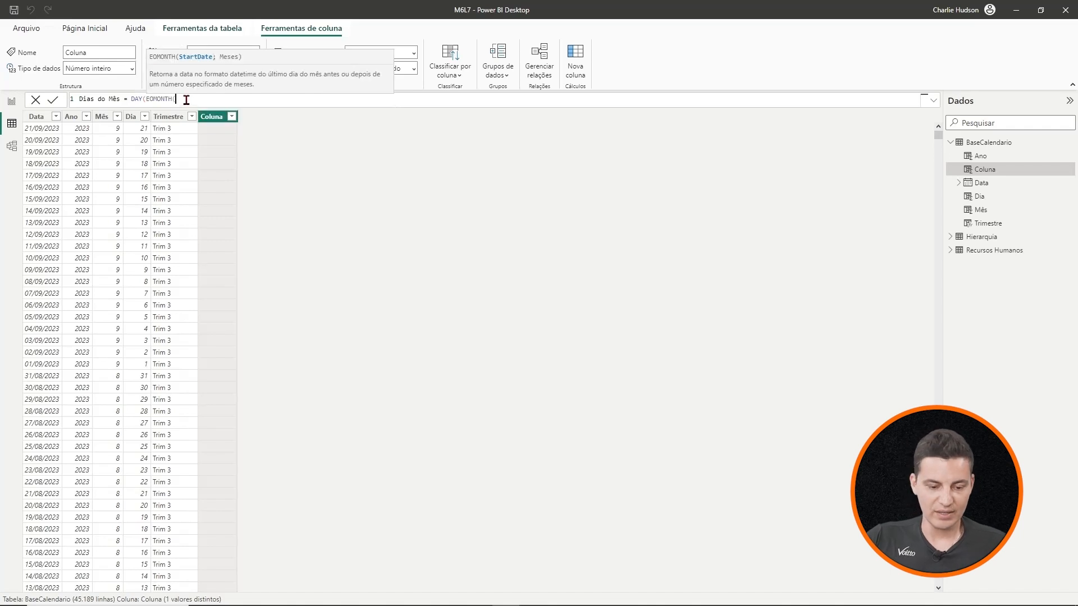
text(data)
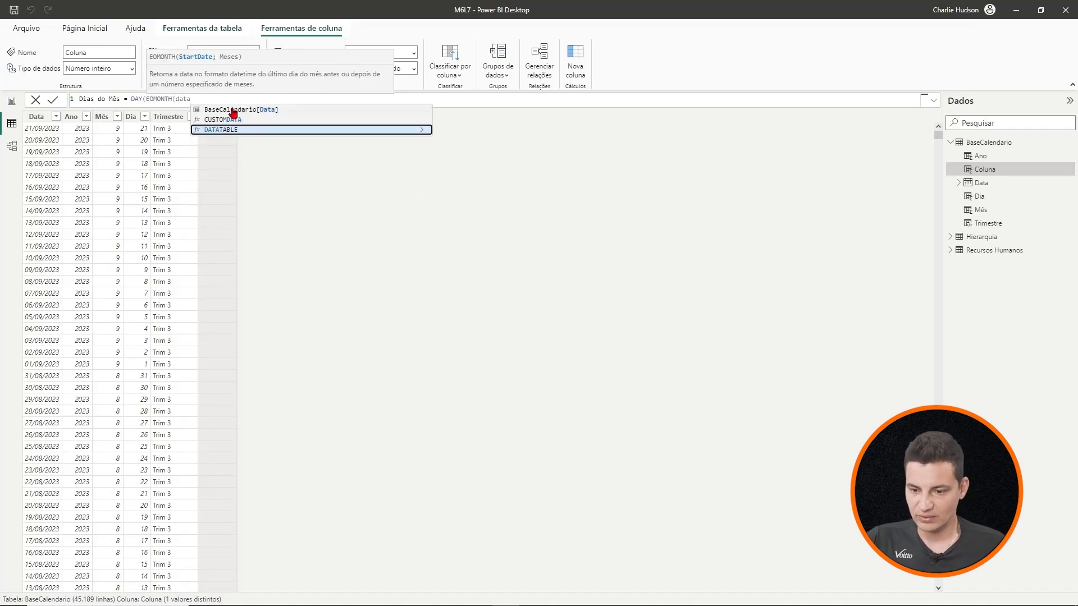
click(236, 113)
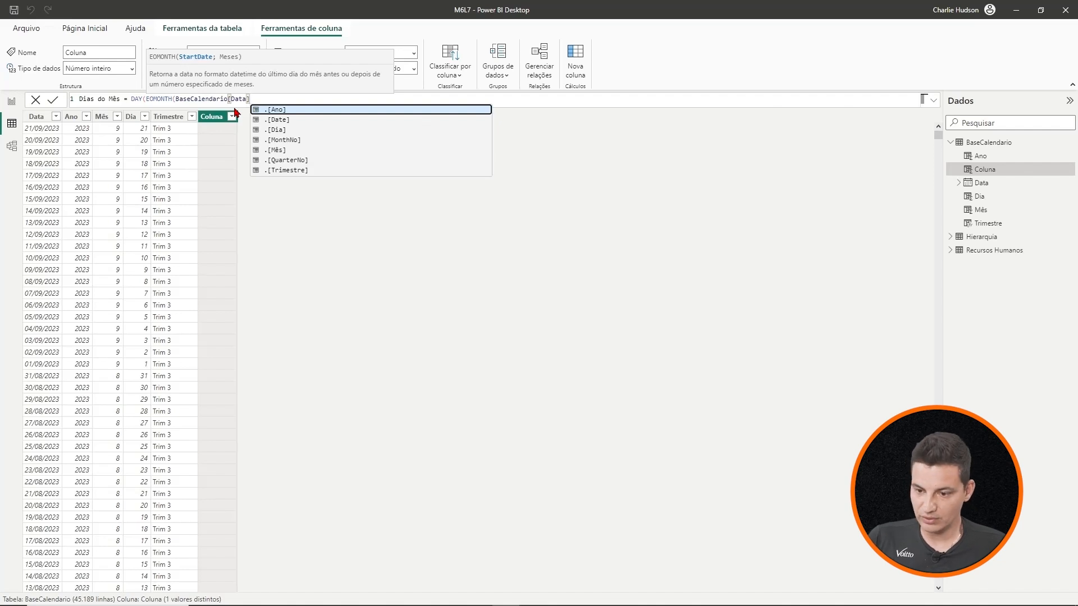
text(;0)
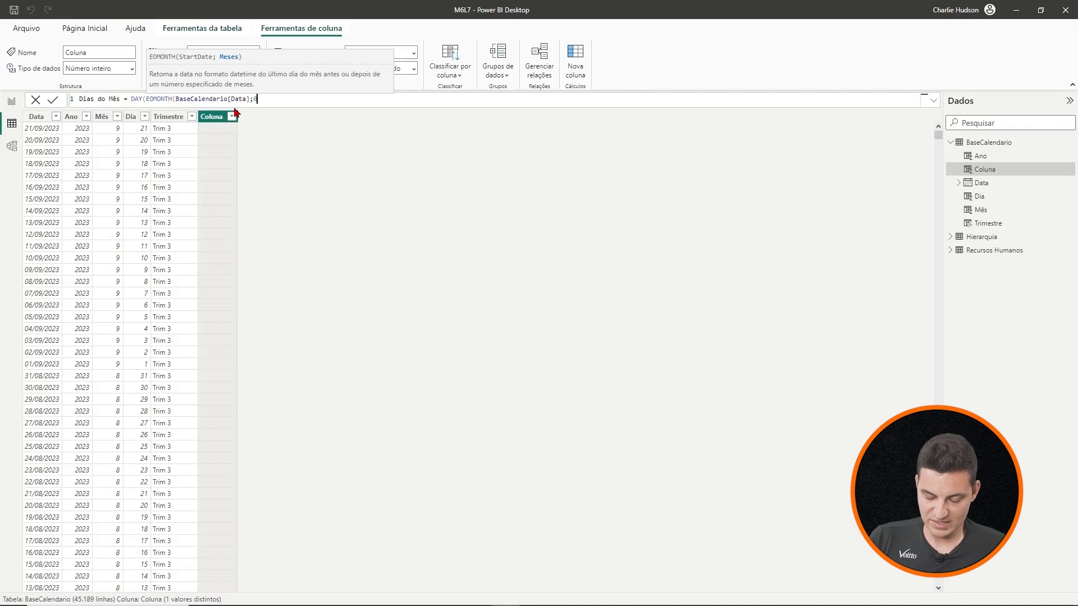
text()))
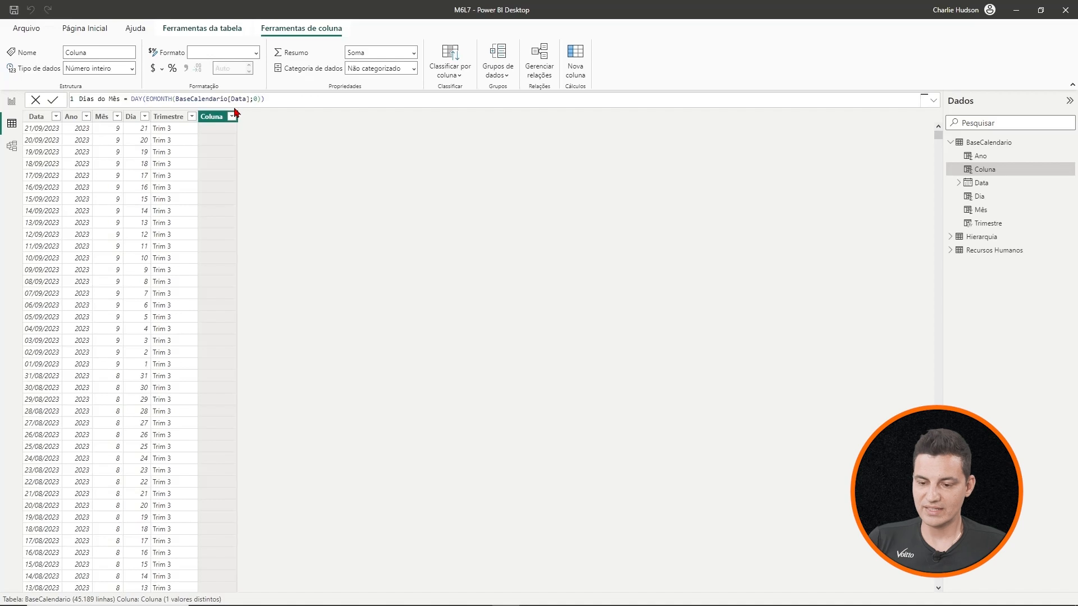
key(Return)
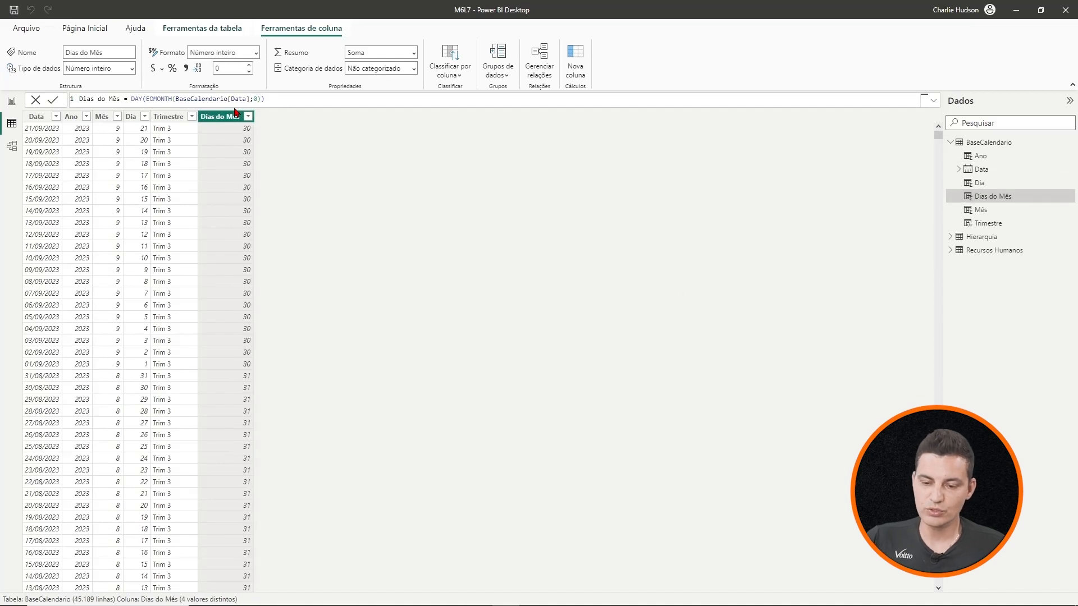
Compare the Mês and Dias do Mês values in the September and August 2023 rows
click(112, 129)
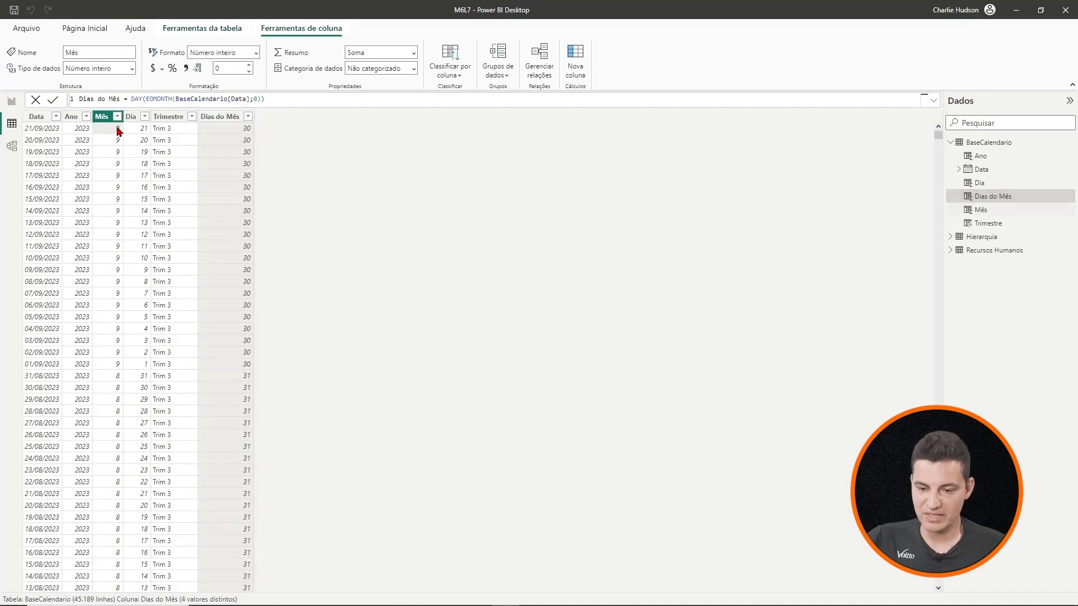
click(219, 132)
scroll(129, 275, down, 8)
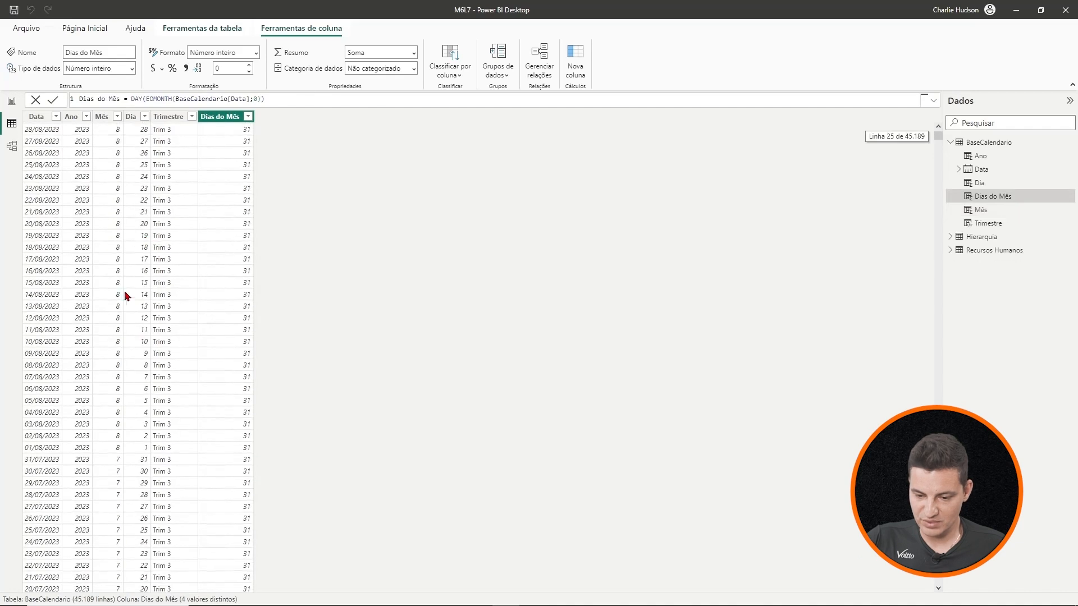
click(115, 309)
click(227, 308)
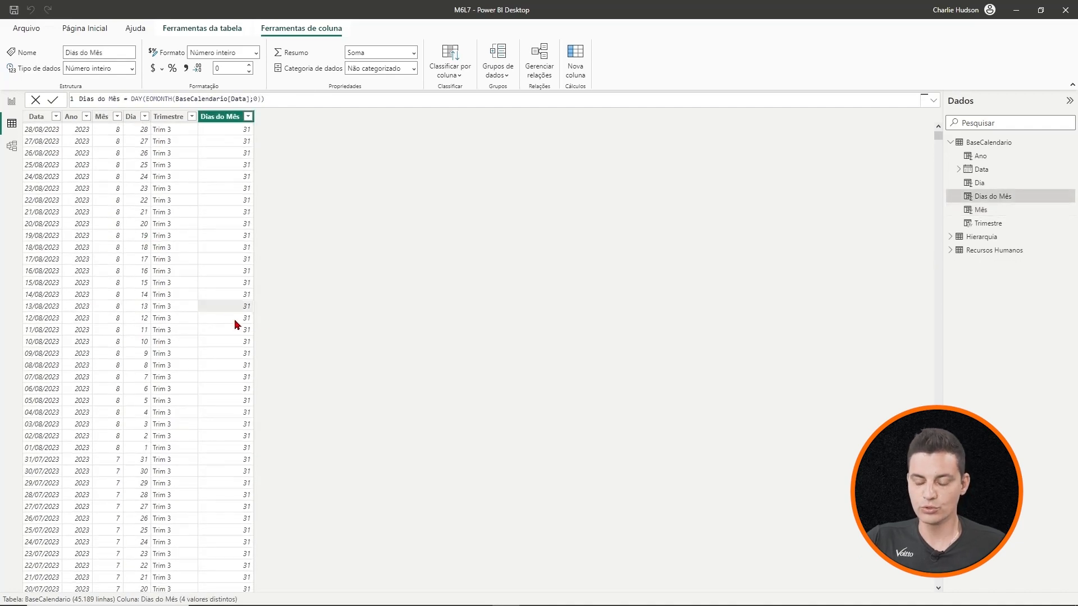
scroll(219, 291, up, 8)
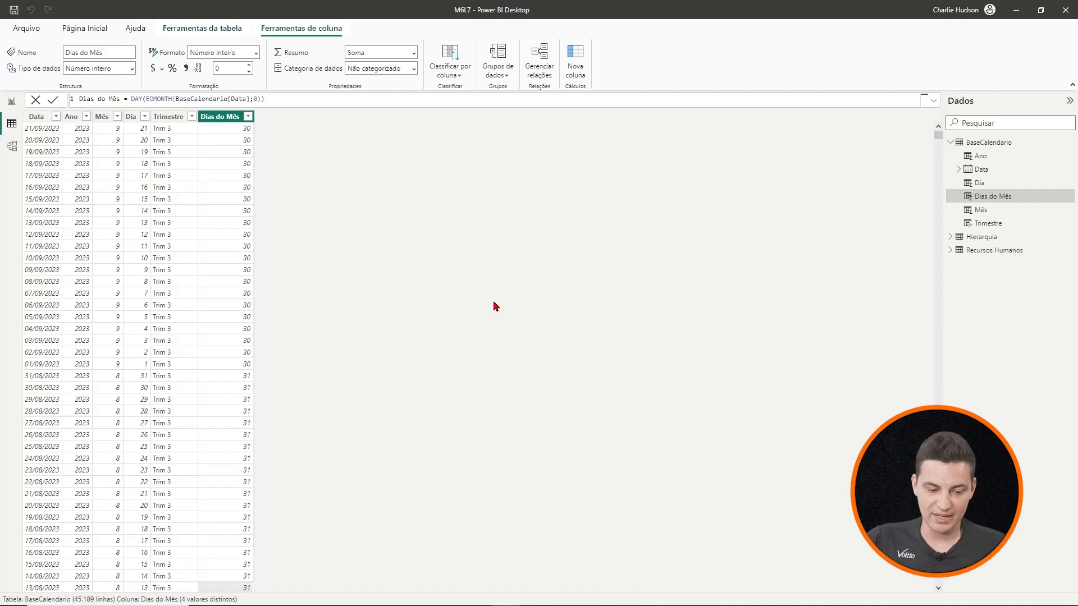
Collapse BaseCalendario, show the Recursos Humanos table's data and select its Data de Nascimento column
click(950, 143)
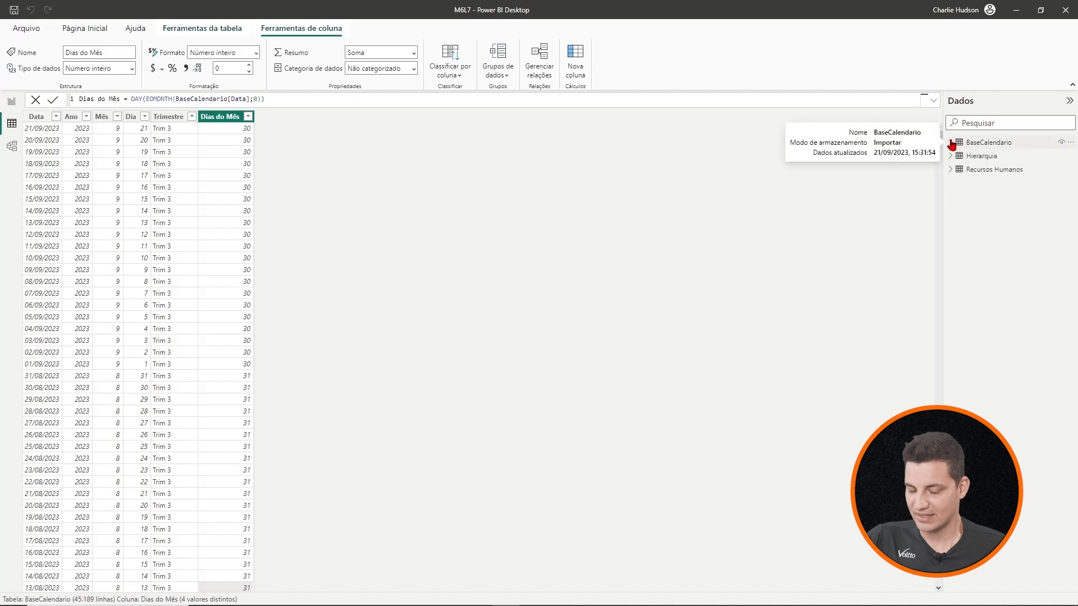
click(982, 170)
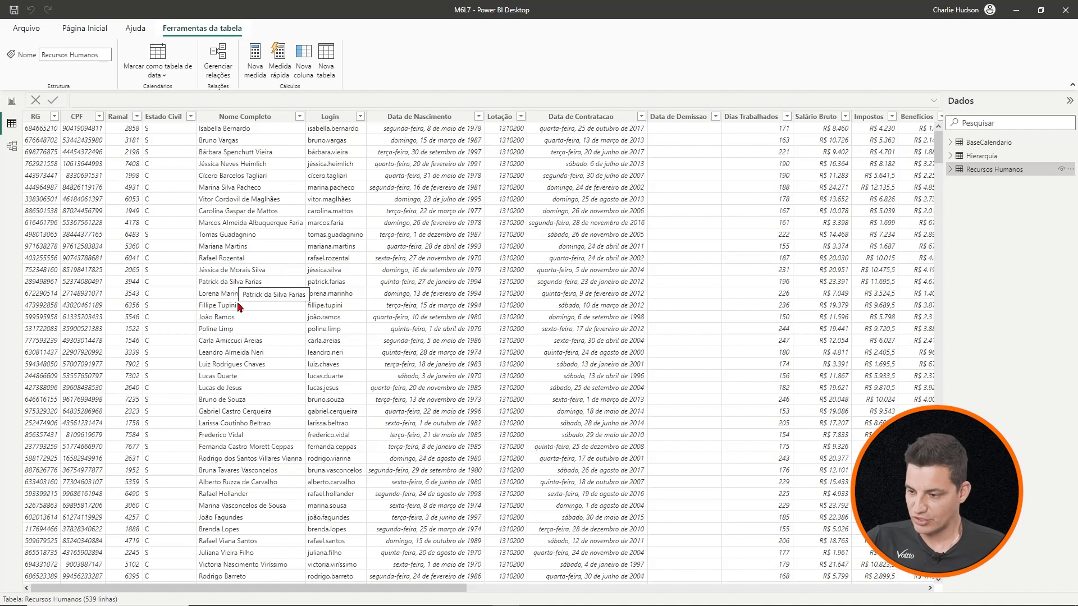
mouse_move(352, 588)
mouse_down()
mouse_move(371, 588)
mouse_move(346, 585)
mouse_up()
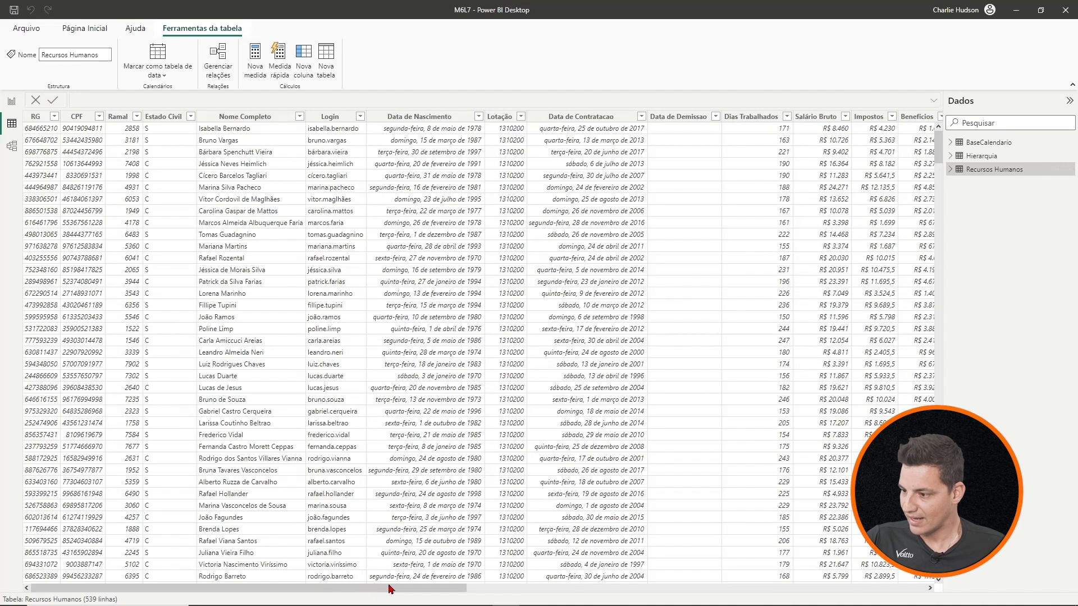
click(464, 117)
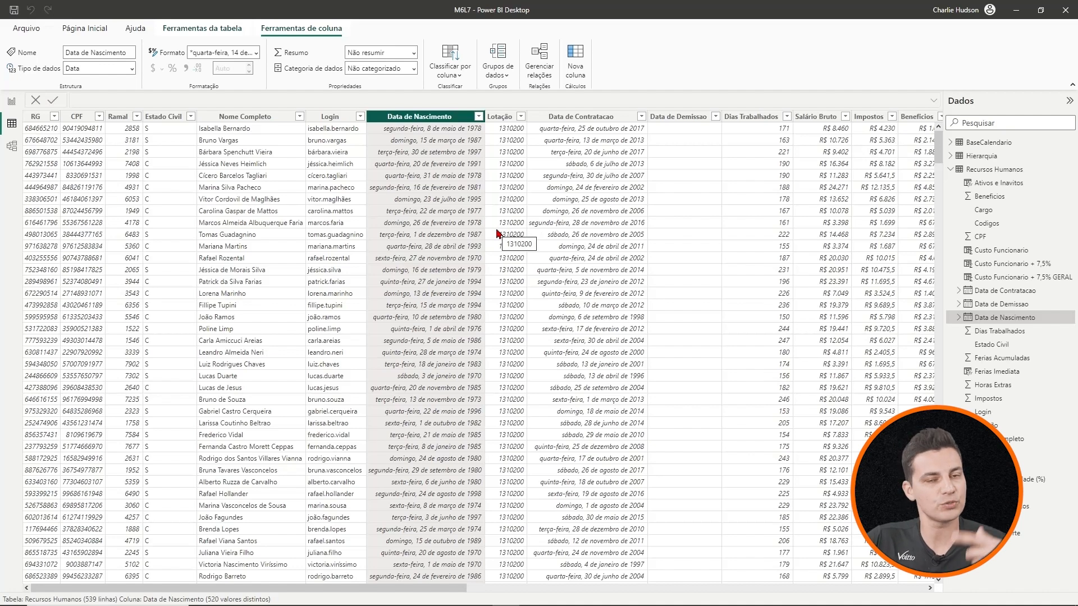
drag(448, 588, 934, 593)
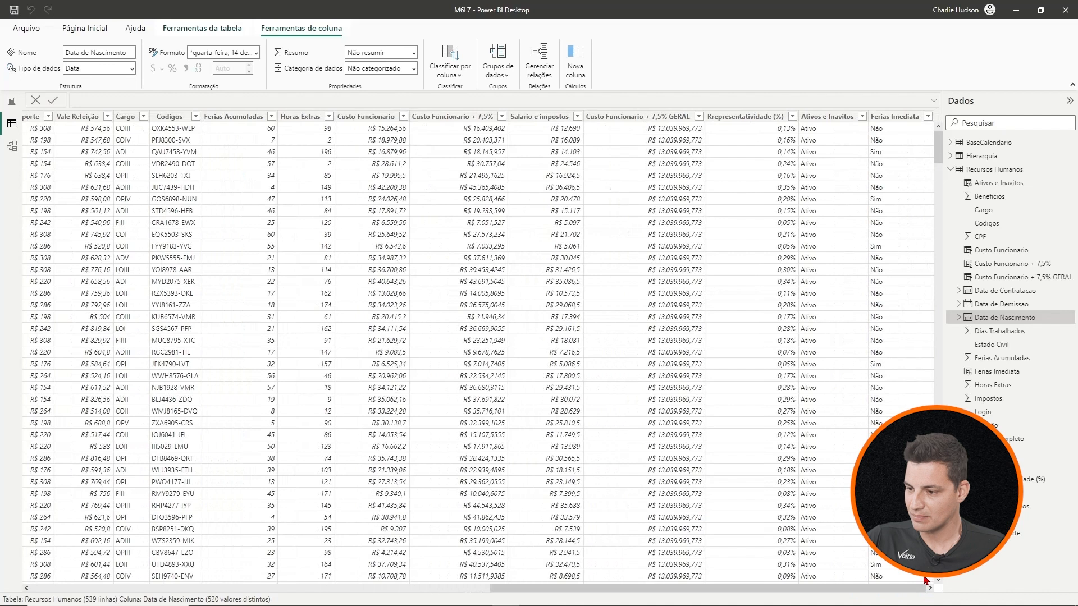
Add a calculated column named Idade to Recursos Humanos, starting its formula with DATEDIFF and 'Recursos Humanos'[Data de Nascimento] as the first date
click(576, 56)
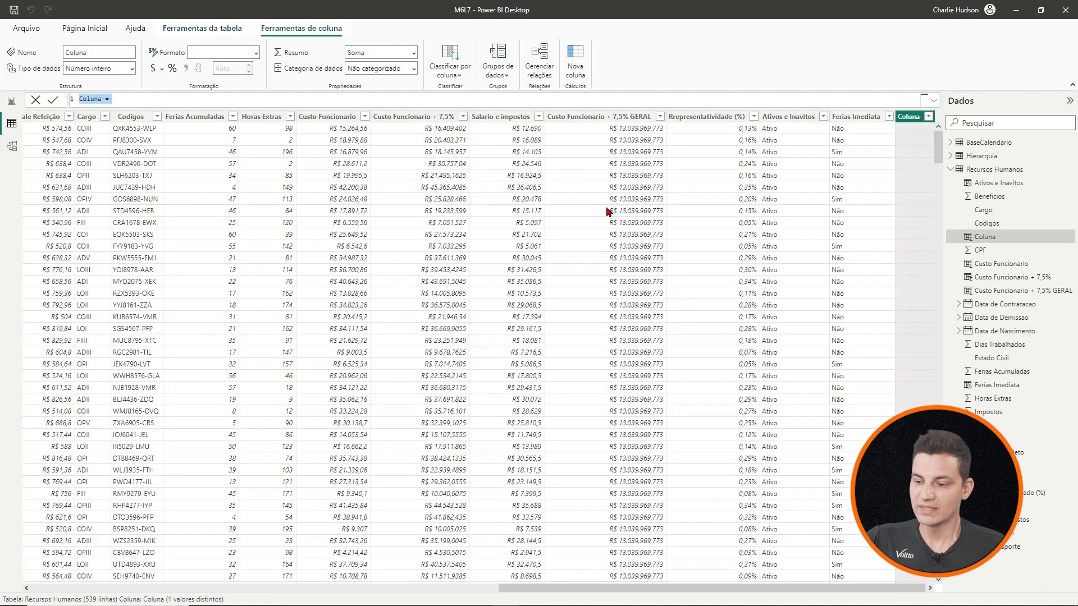
double_click(91, 99)
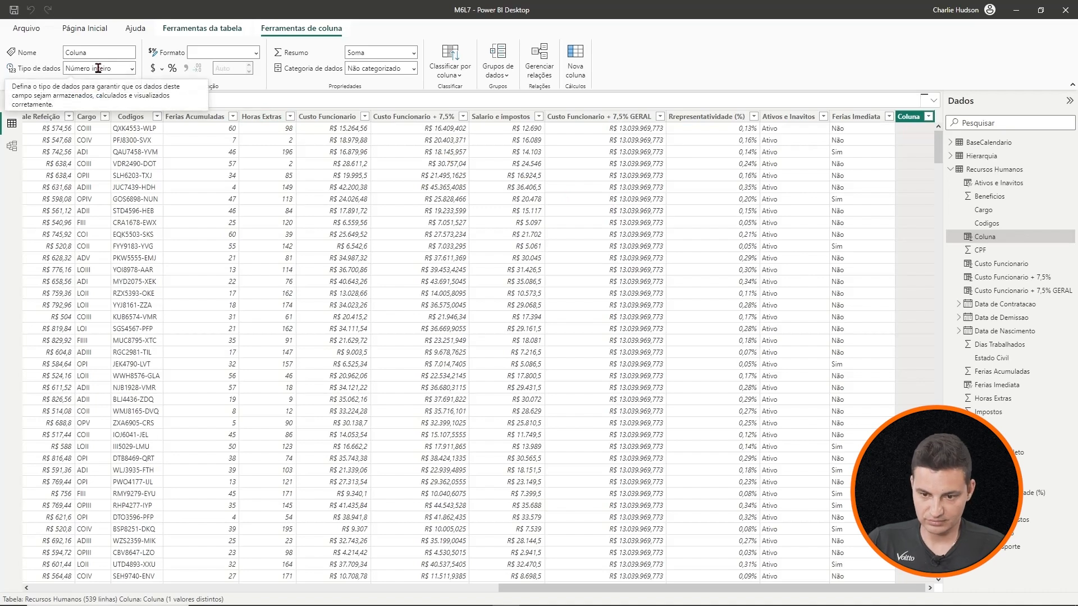
text(Idade = )
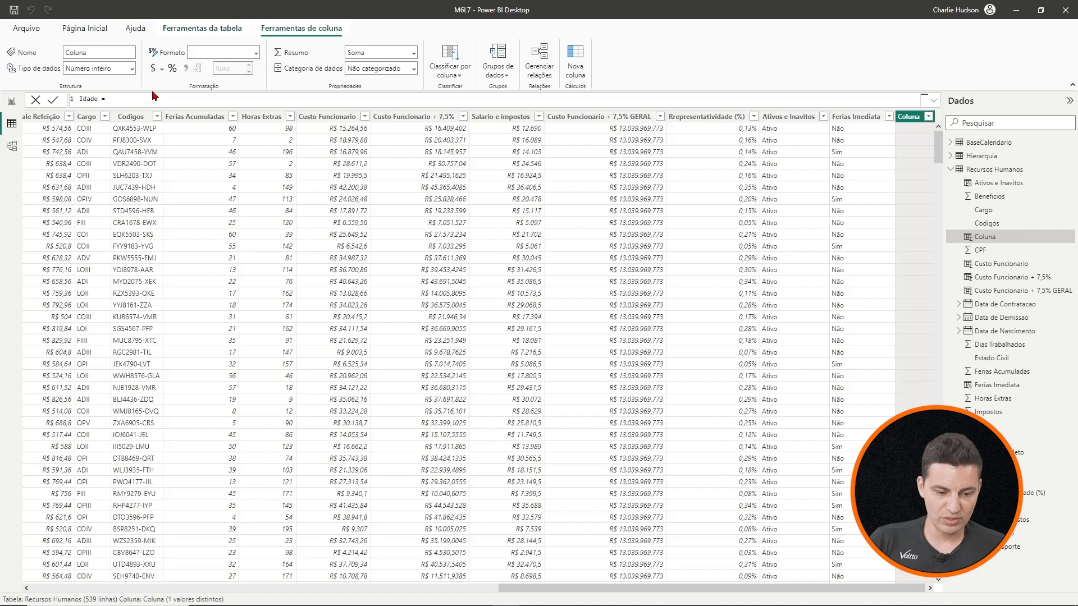
text(date)
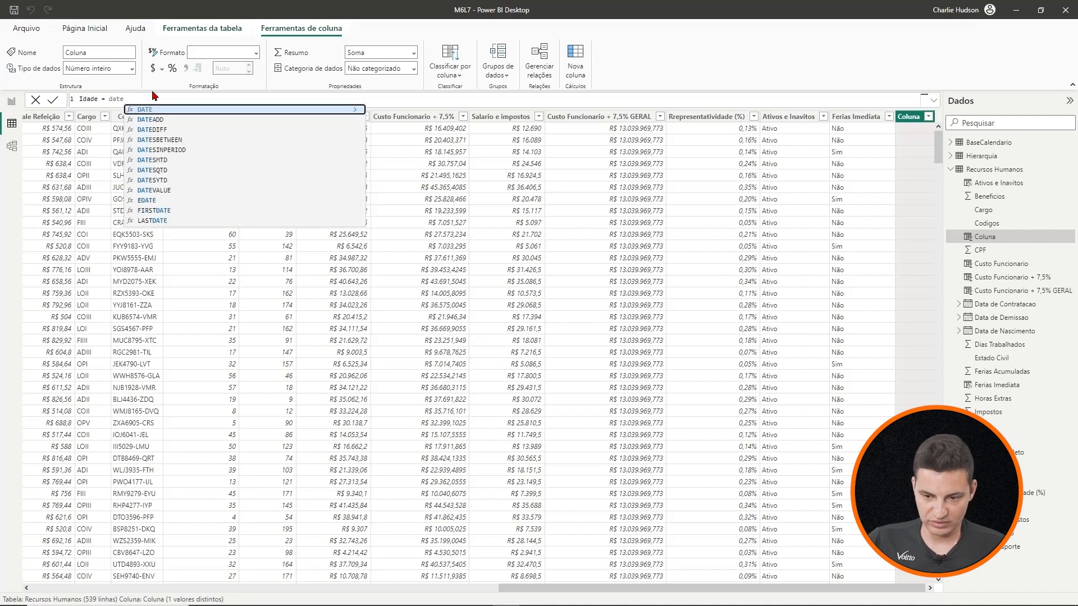
click(172, 130)
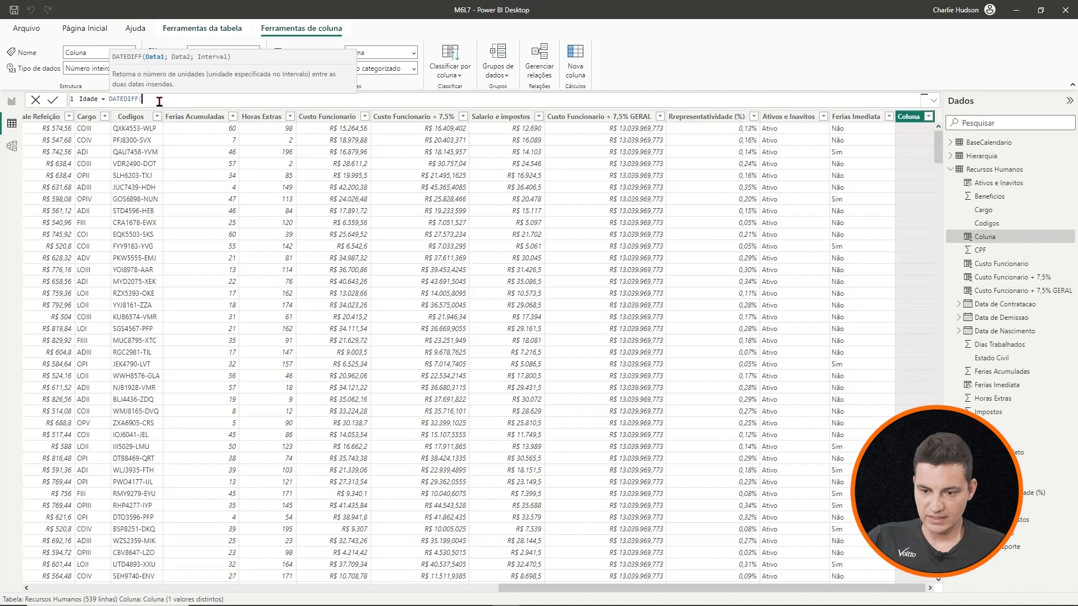
text(data)
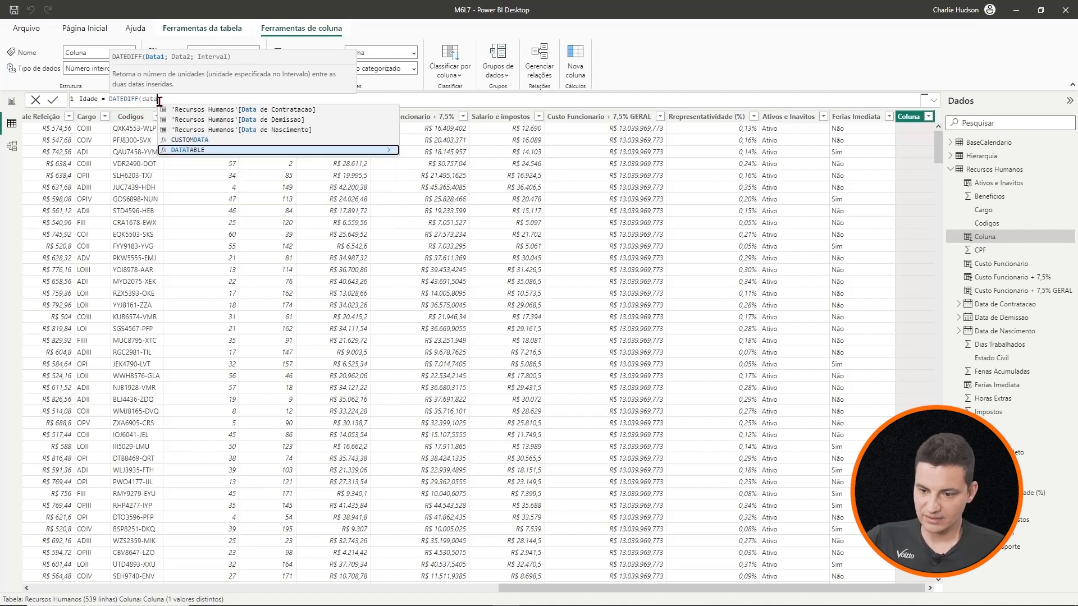
click(258, 130)
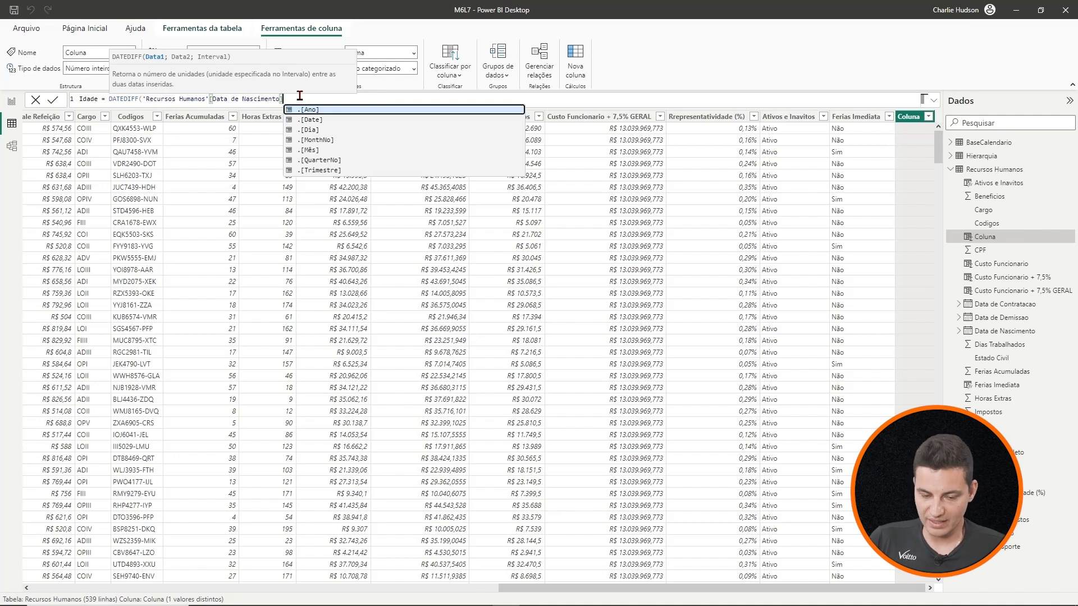
Complete the Idade formula with TODAY() as the second date and YEAR as the interval, and commit it
text(;)
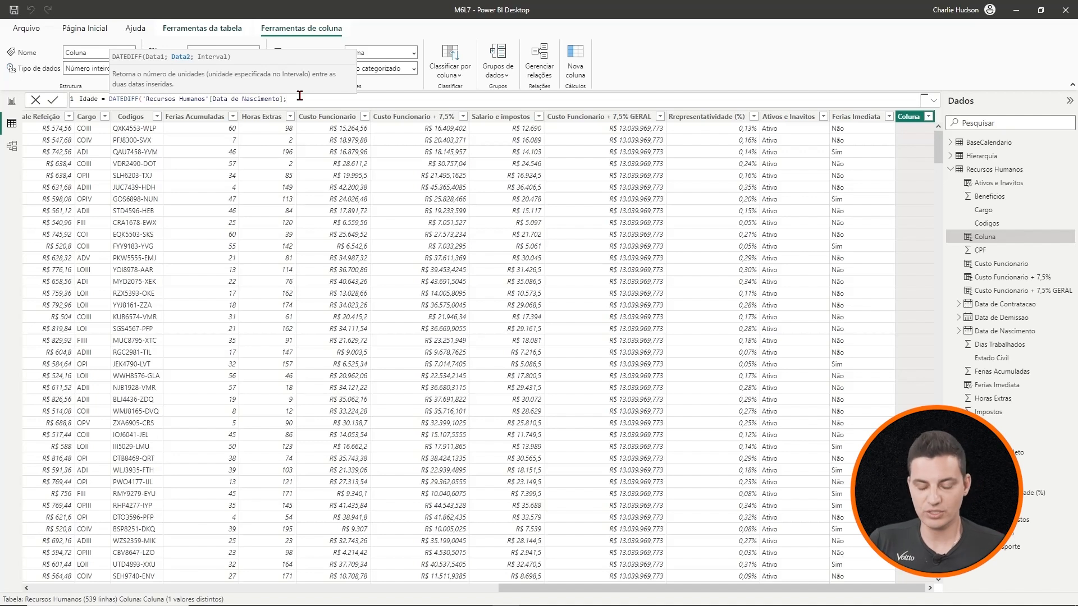
text(today)
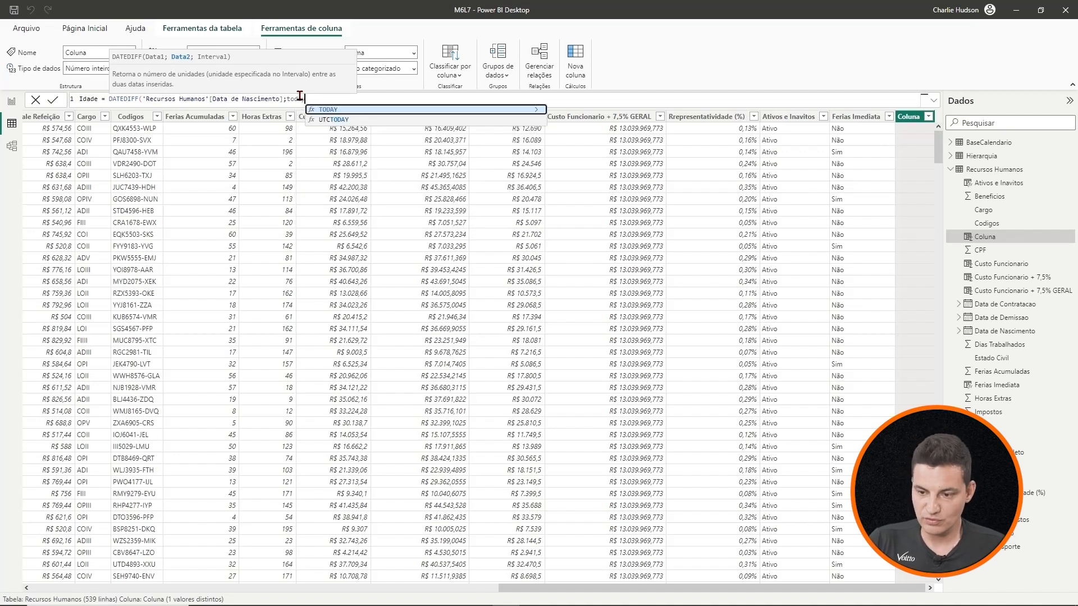
click(344, 110)
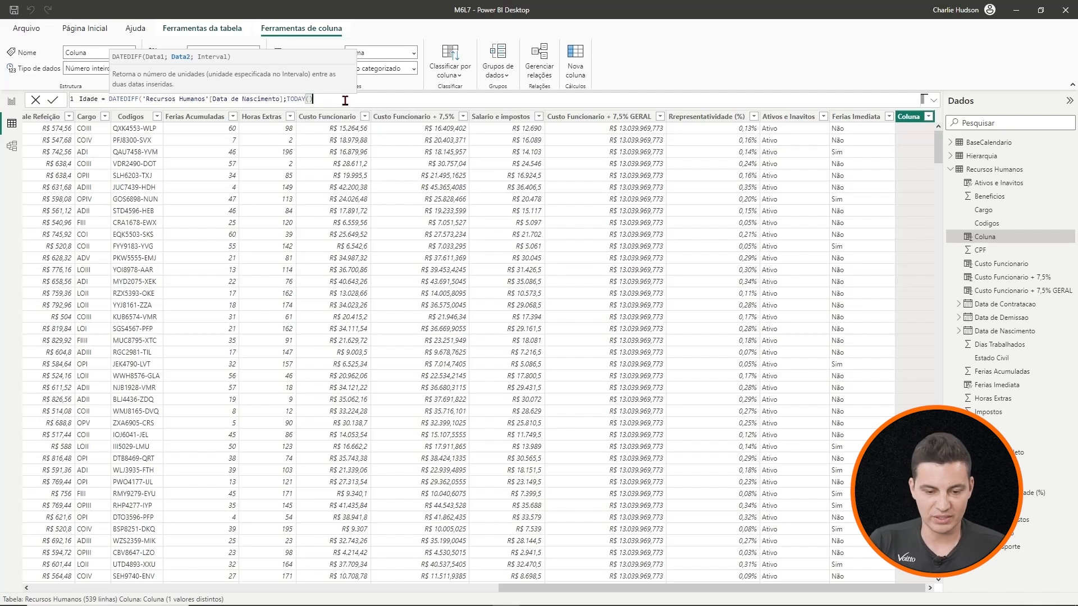
text(;)
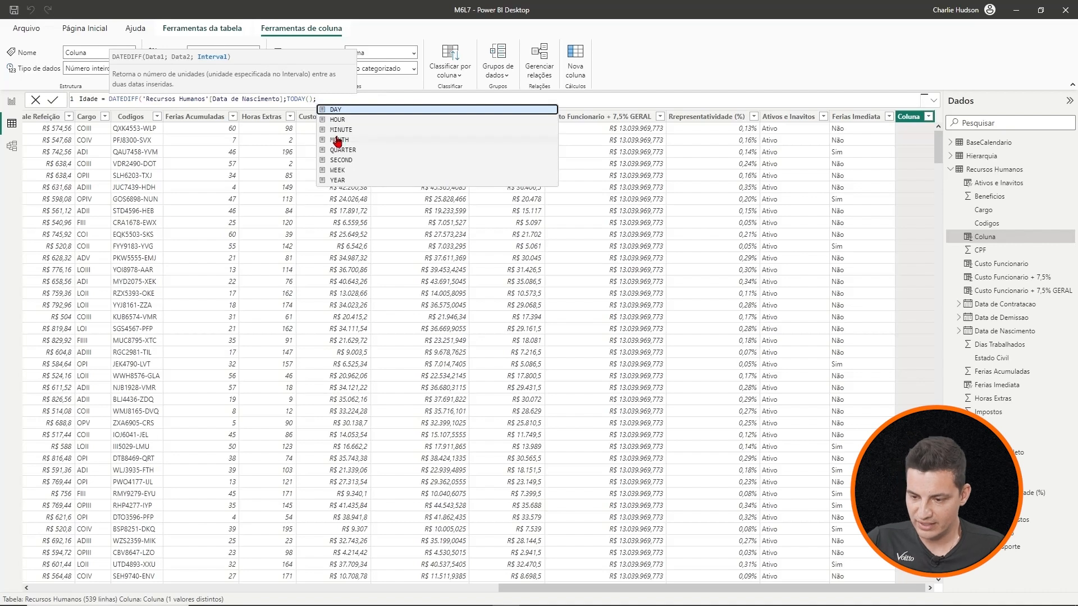
click(348, 179)
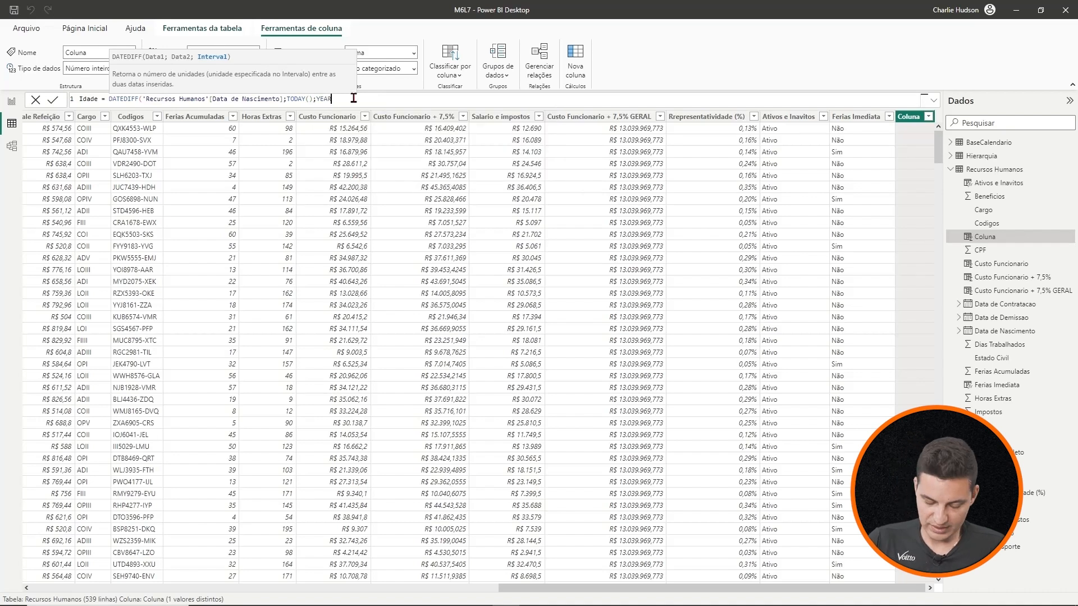
text())
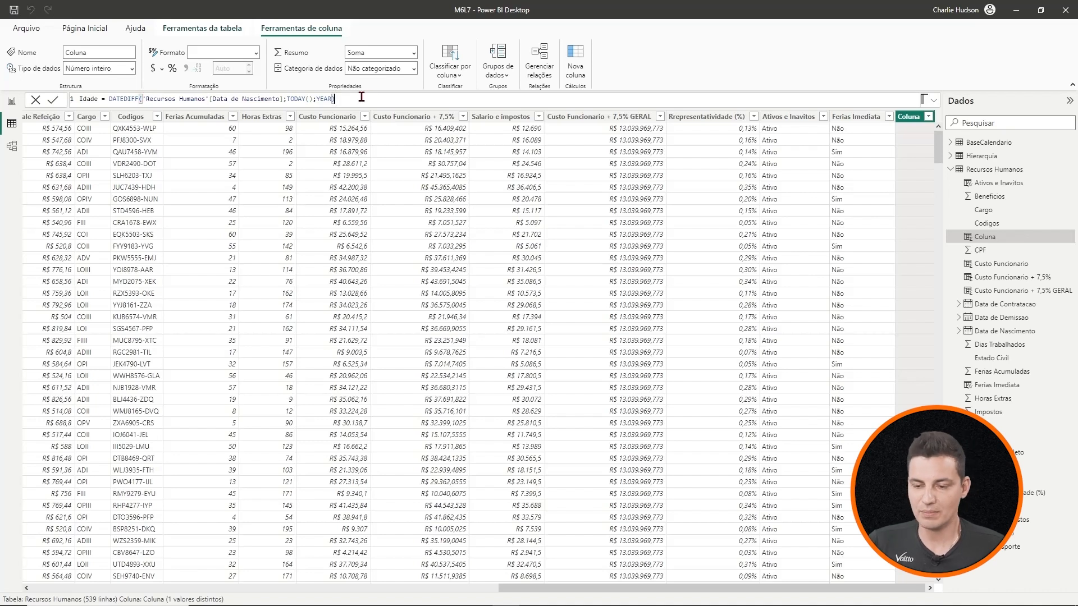
key(Return)
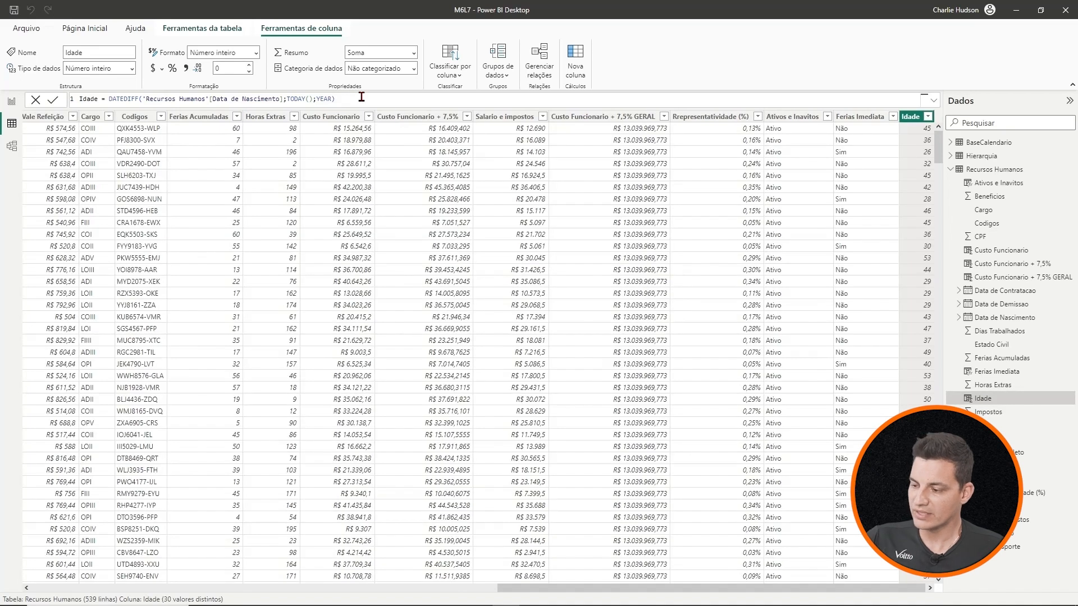
click(929, 589)
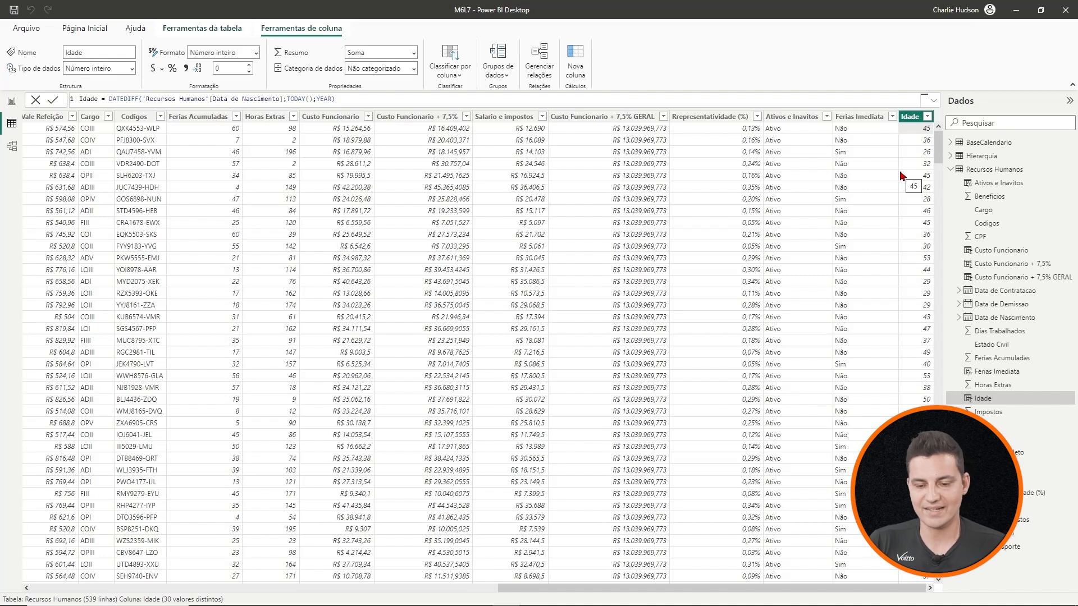
View the report page, return to the table data, collapse Recursos Humanos and display the BaseCalendario table
click(12, 103)
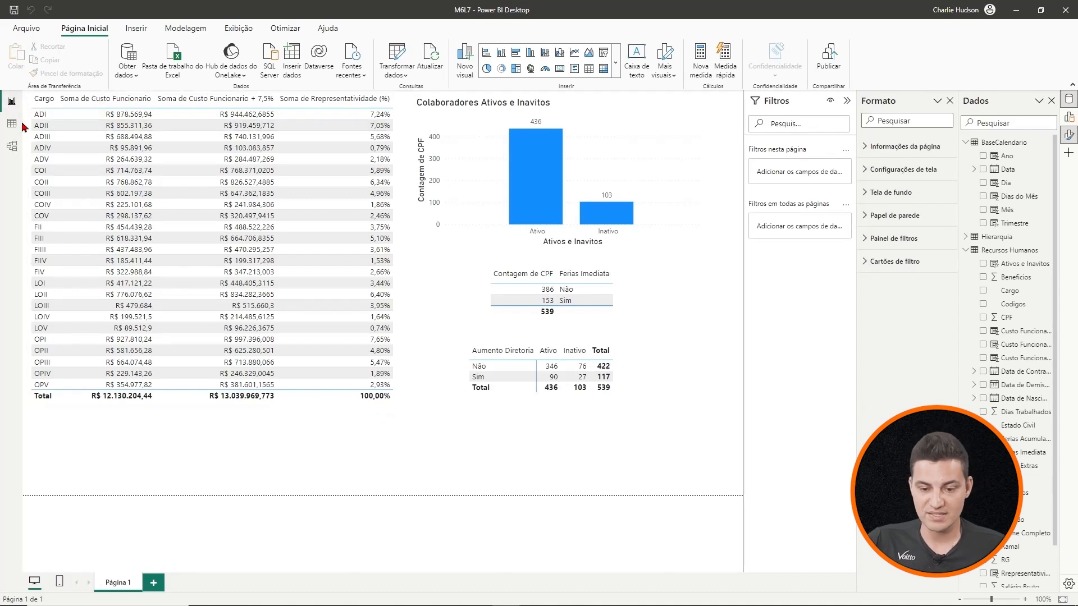
click(12, 124)
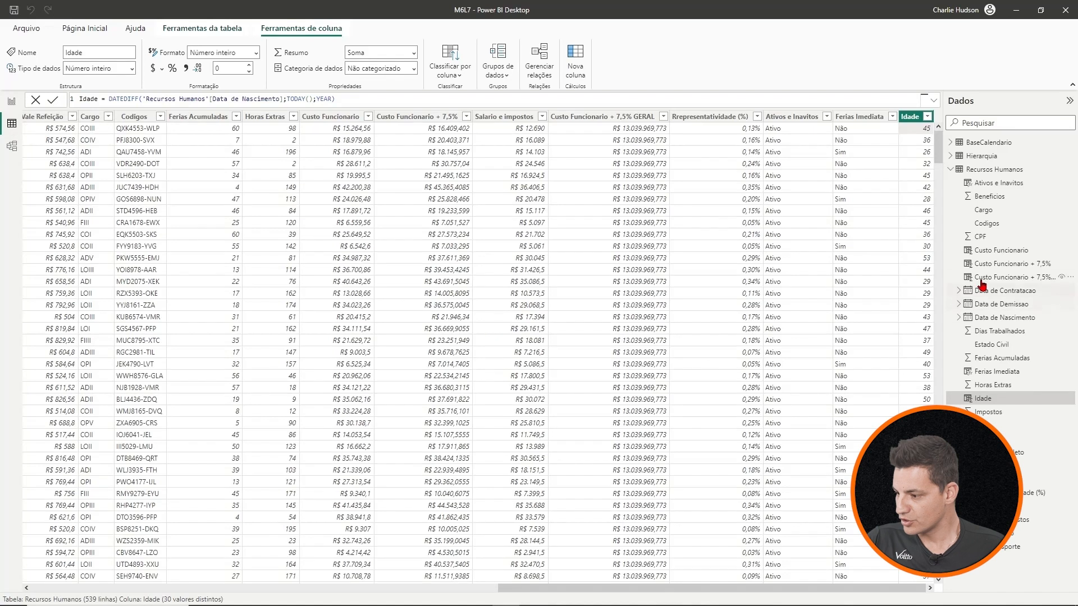
click(951, 171)
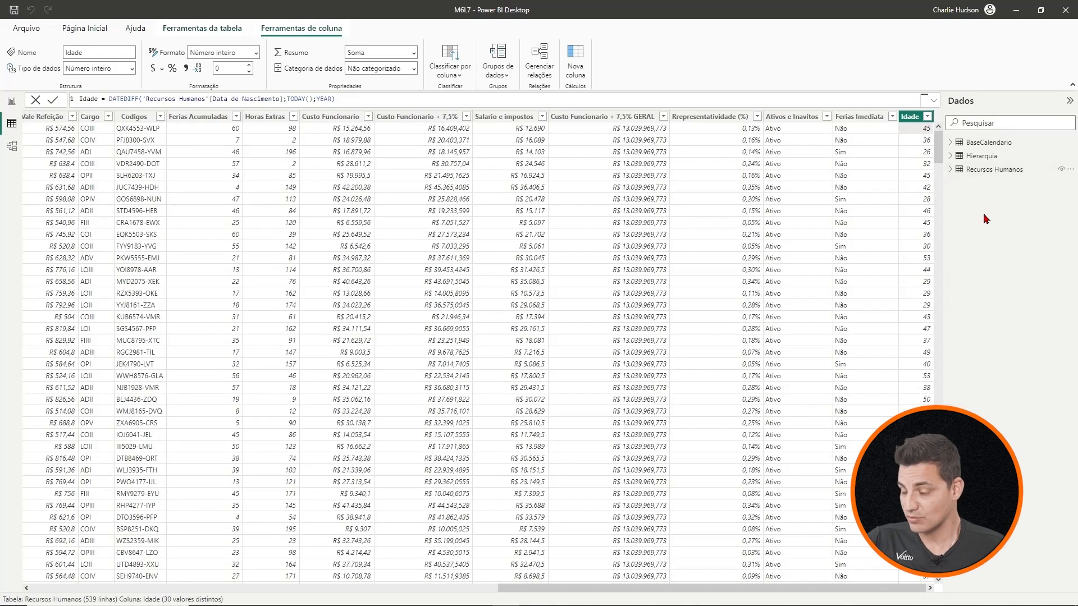
click(994, 144)
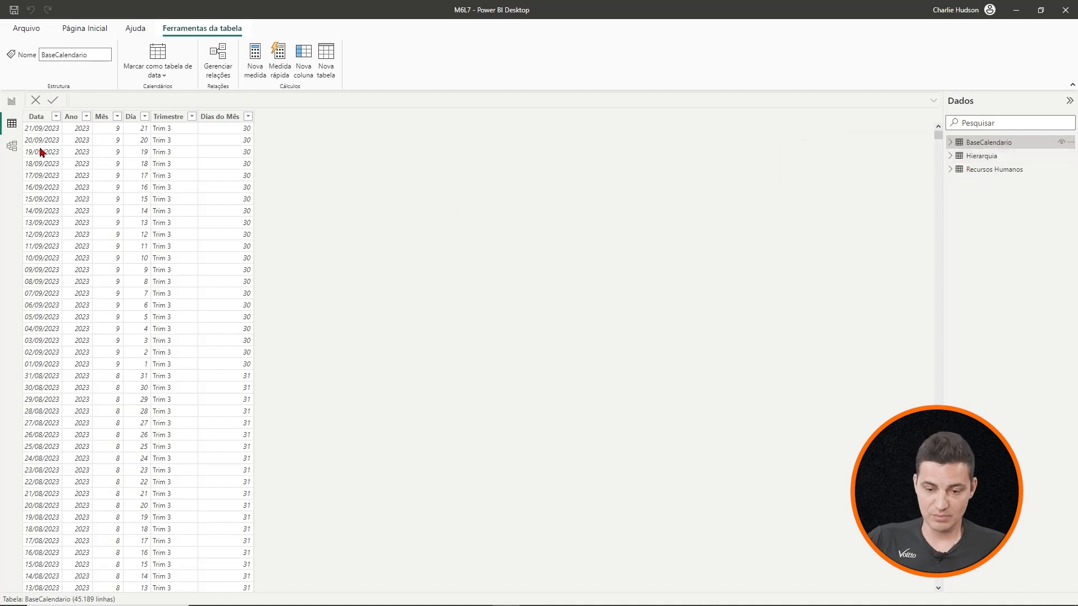
Arrange the three table cards in the model view, enlarging BaseCalendario to fit all its fields and placing it below Hierarquia
click(13, 148)
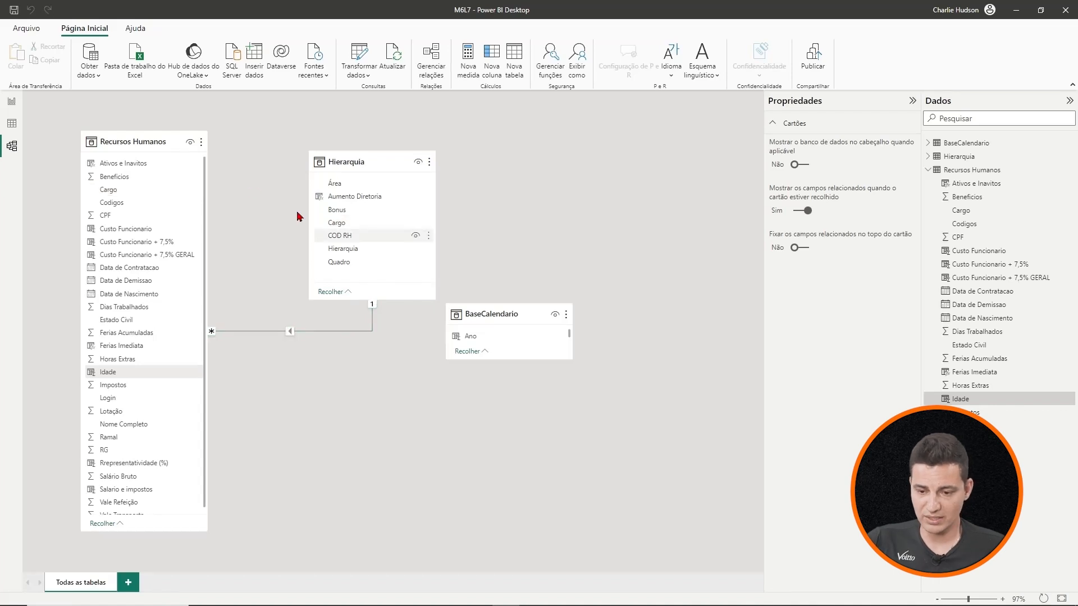
mouse_move(132, 139)
mouse_down()
mouse_move(123, 125)
mouse_move(120, 145)
mouse_up()
drag(369, 159, 363, 136)
drag(515, 319, 387, 545)
drag(411, 444, 549, 341)
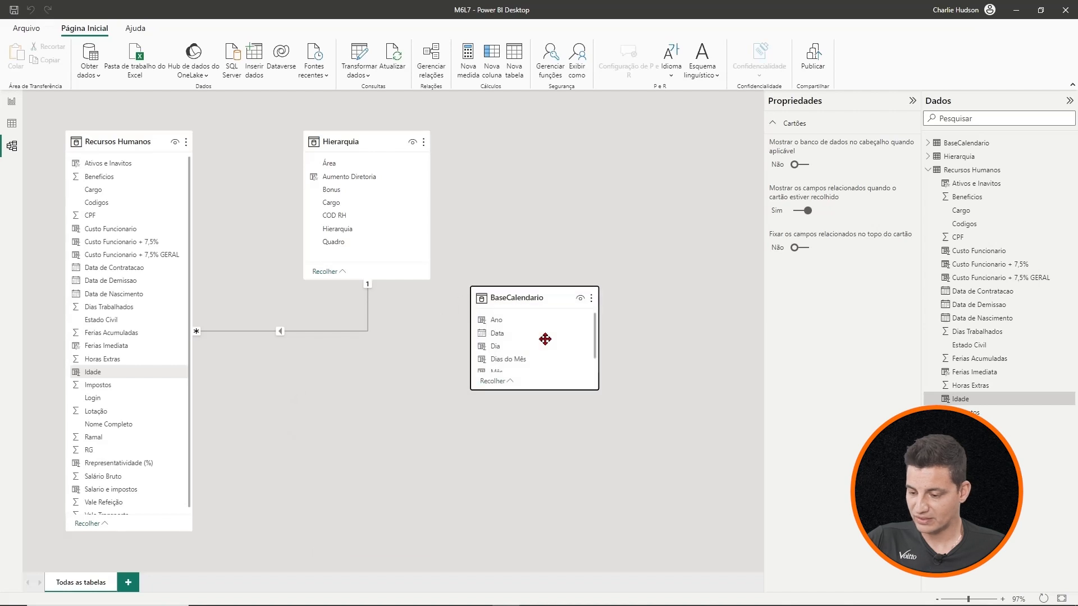
drag(551, 412, 553, 450)
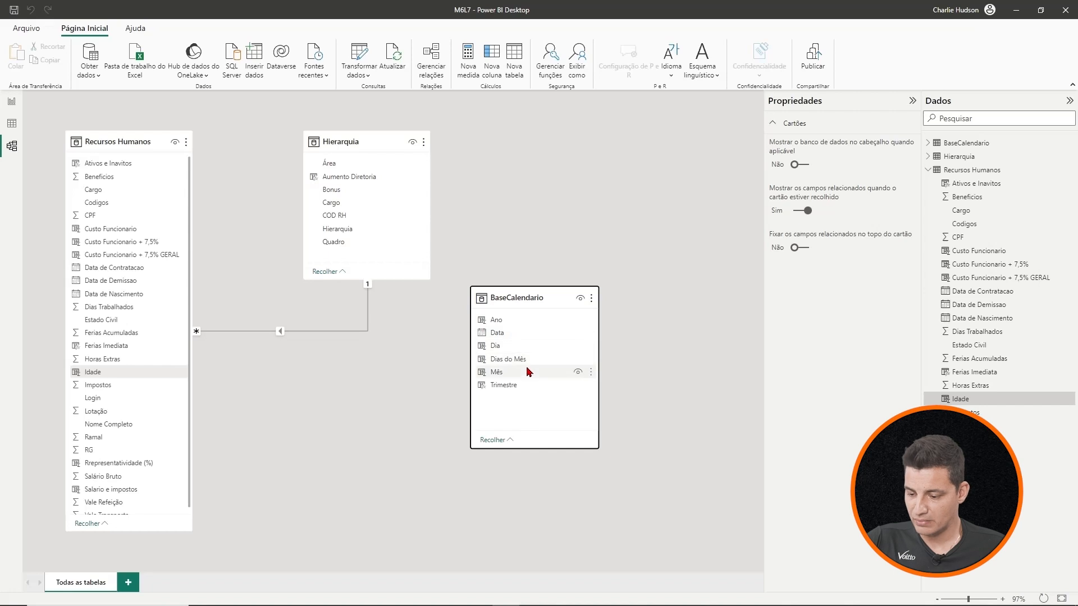
drag(550, 297, 390, 386)
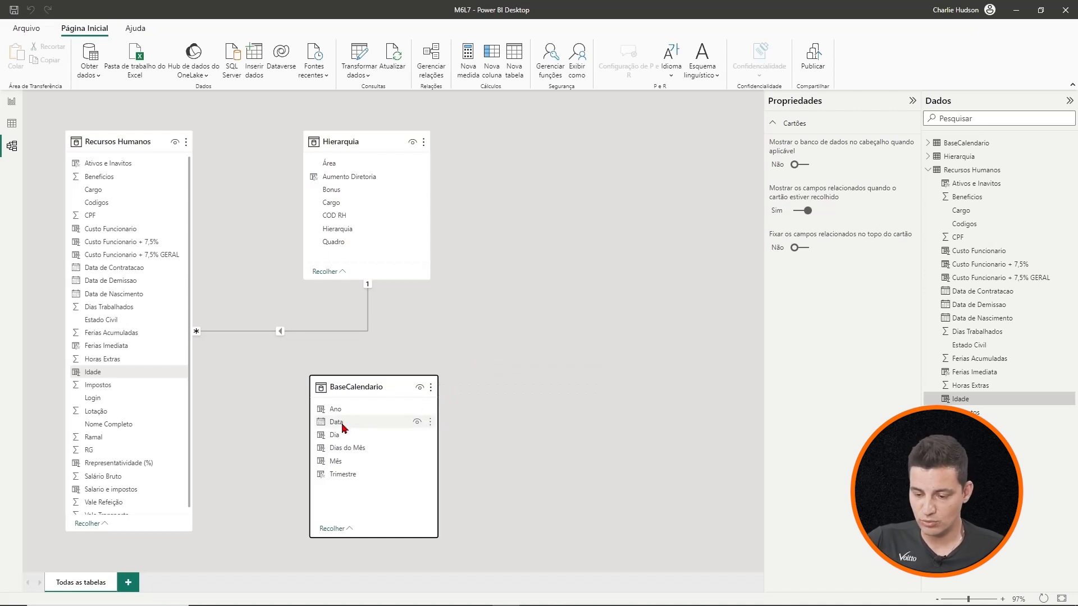
Relate BaseCalendario's Data field to Data de Nascimento in Recursos Humanos, and move the BaseCalendario card farther away from Recursos Humanos
drag(345, 425, 121, 296)
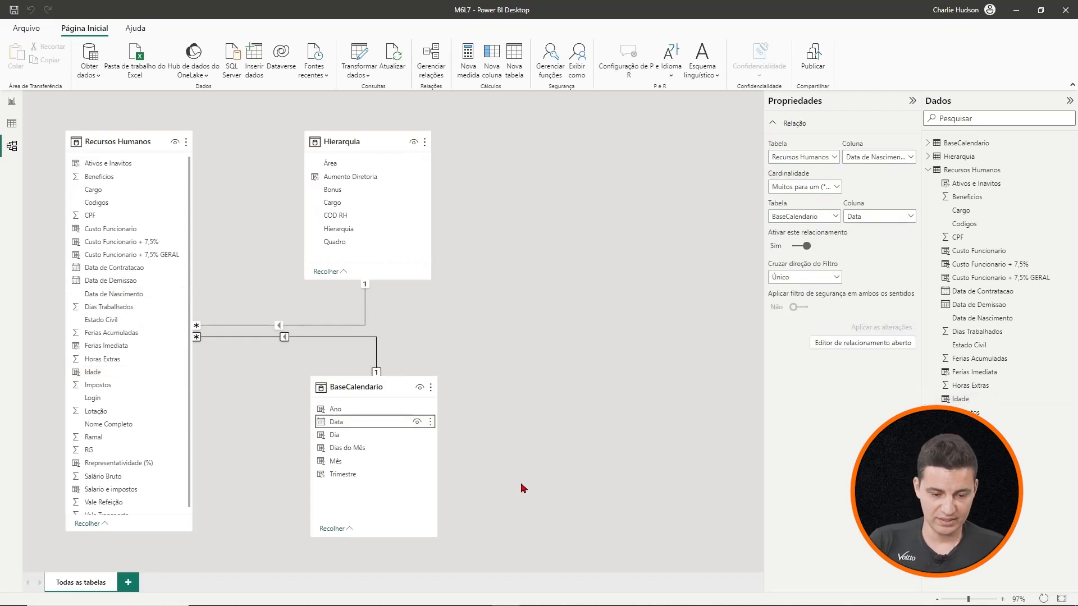
drag(401, 387, 597, 351)
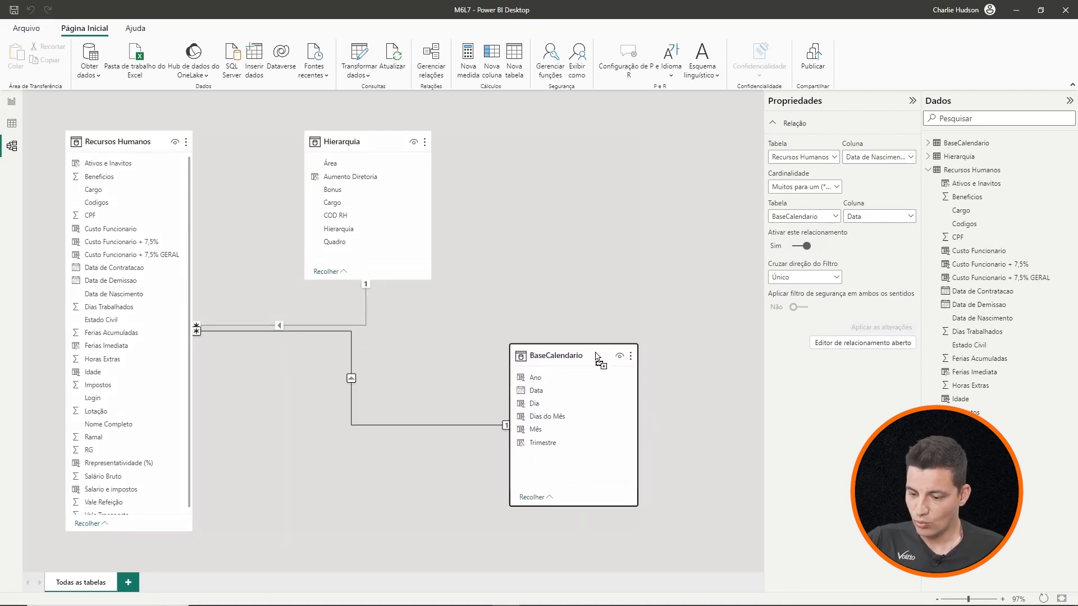
click(688, 386)
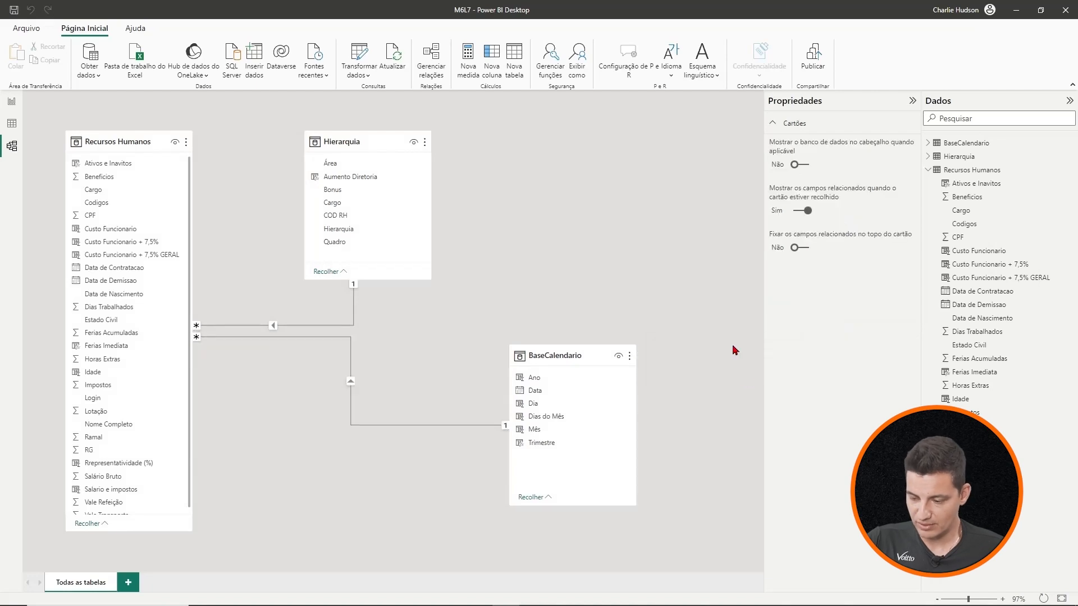